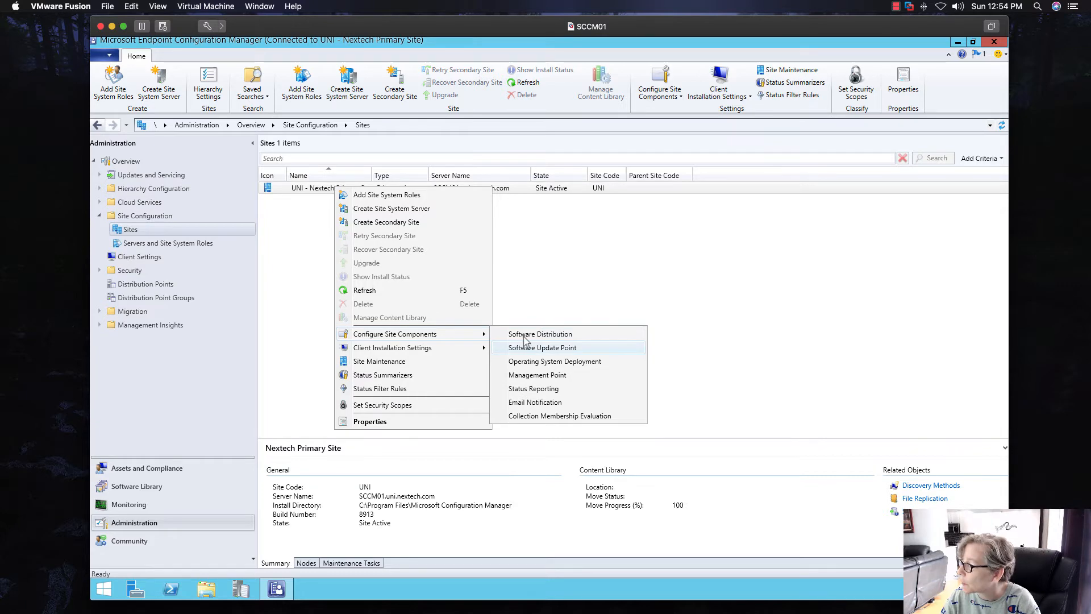
# Step: Enable Microsoft Edge as a synchronized product in the site's Software Update Point component and save the properties
pyautogui.click(540, 347)
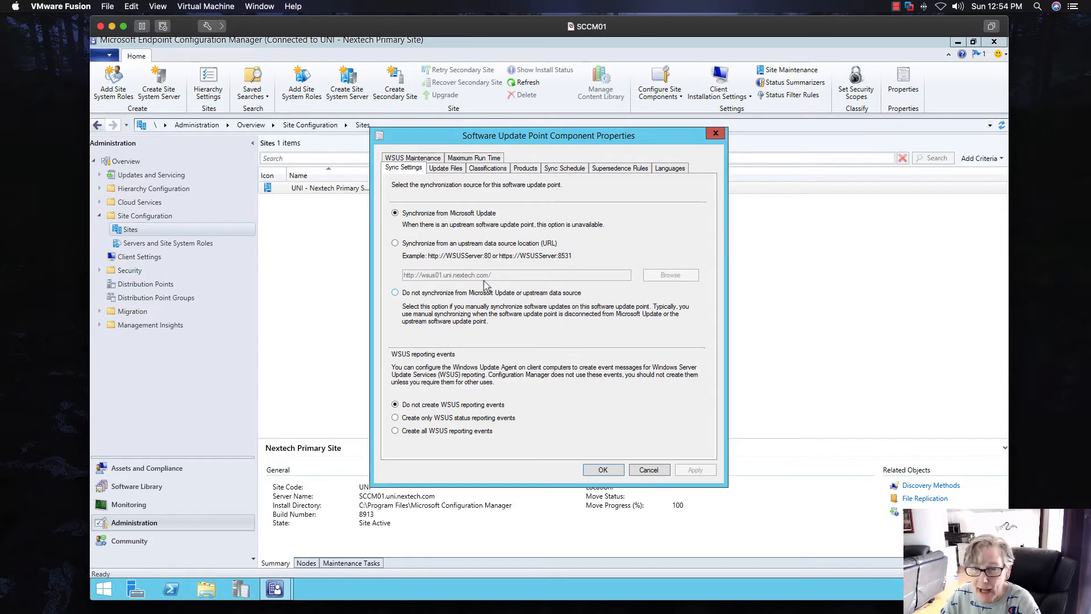
pyautogui.click(522, 167)
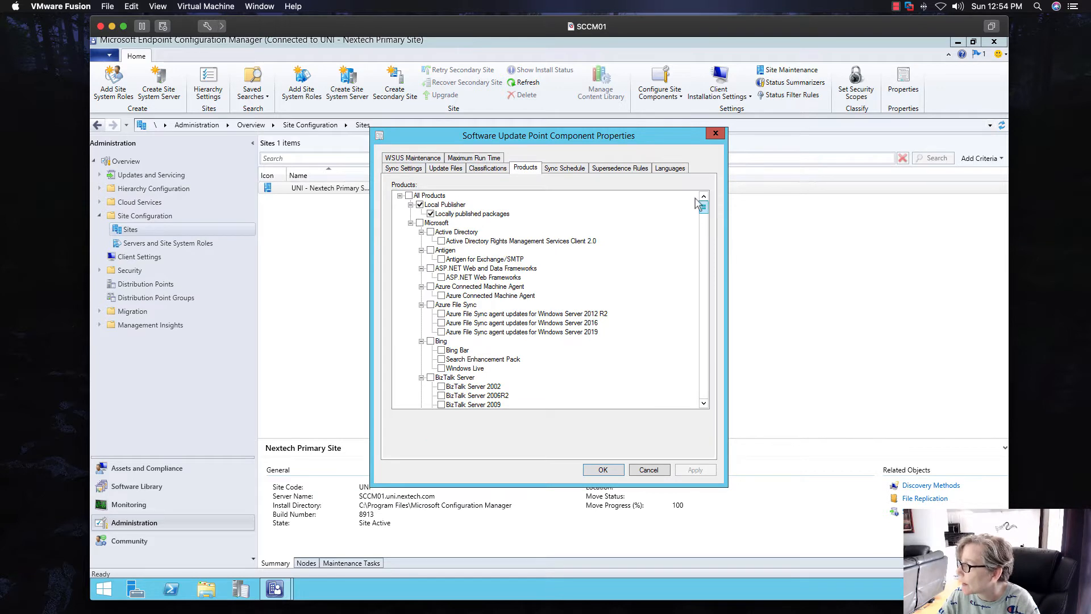
pyautogui.moveTo(702, 207); pyautogui.dragTo(698, 313)
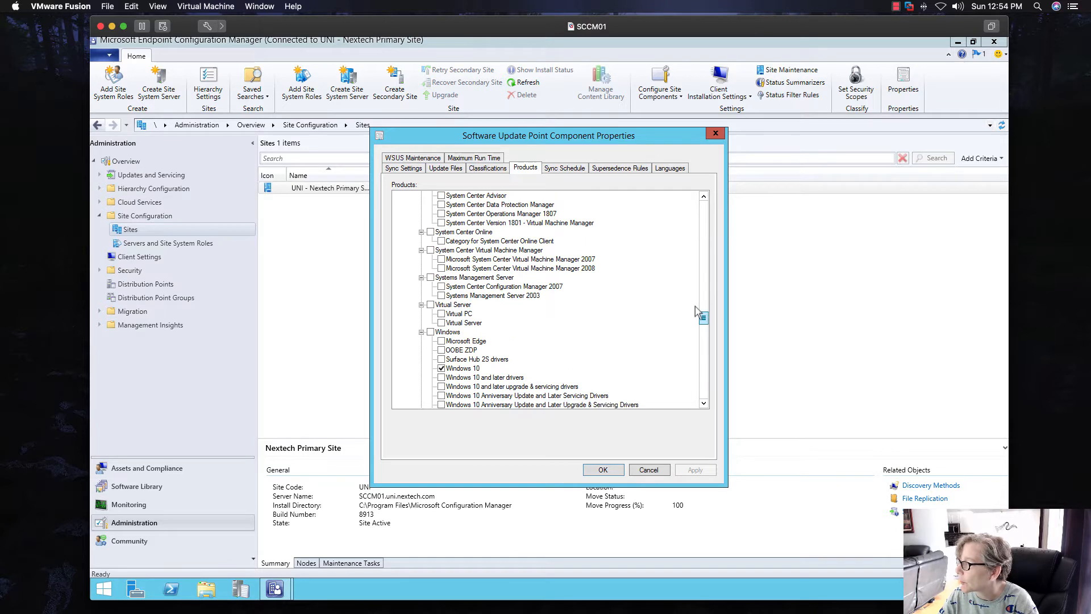
pyautogui.click(440, 341)
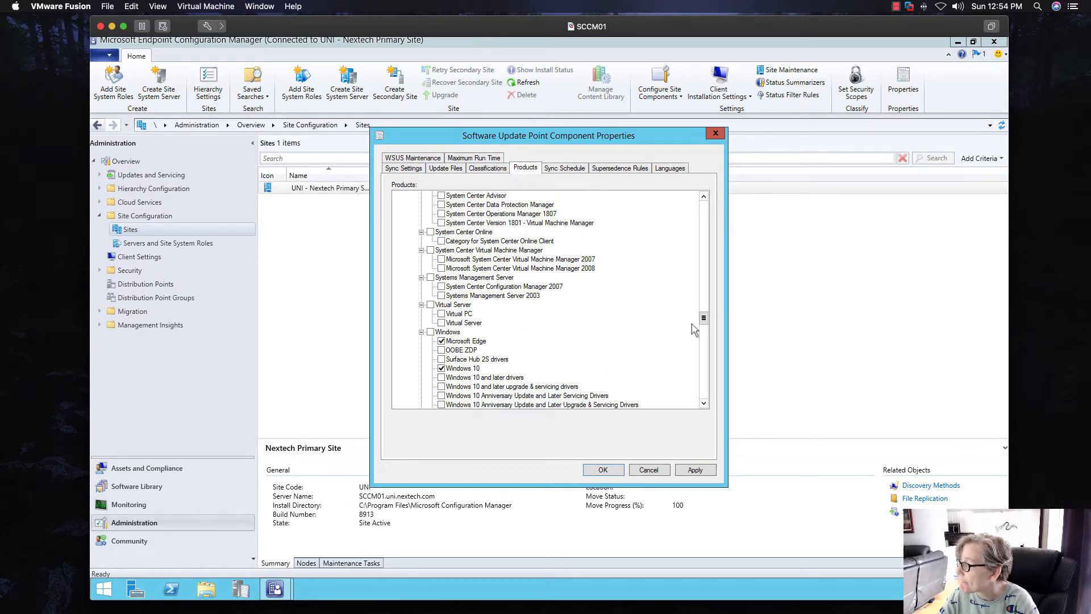
pyautogui.moveTo(700, 311); pyautogui.dragTo(700, 372)
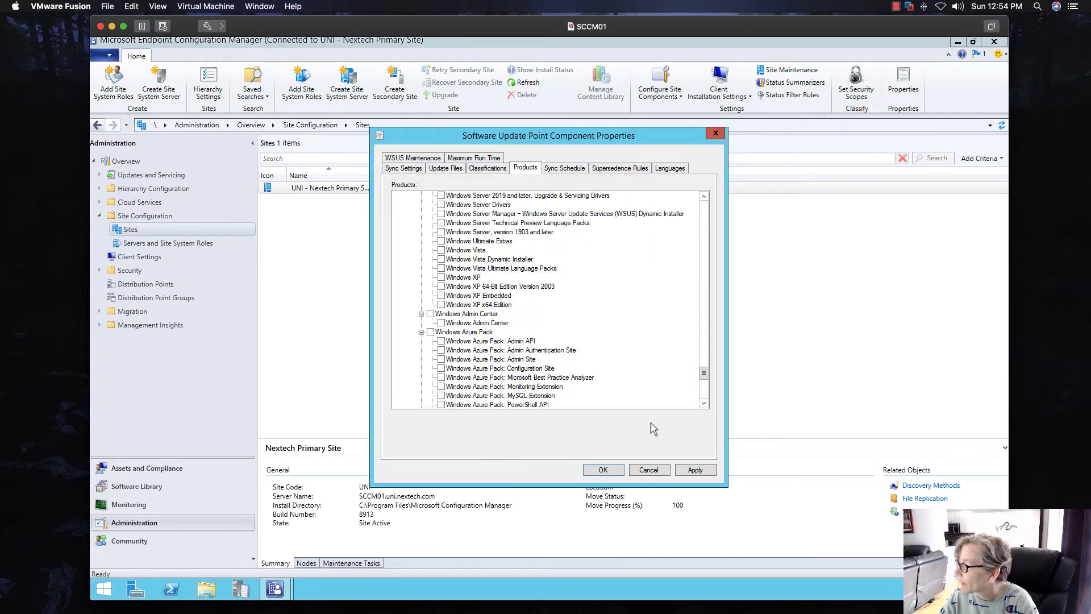
pyautogui.click(601, 467)
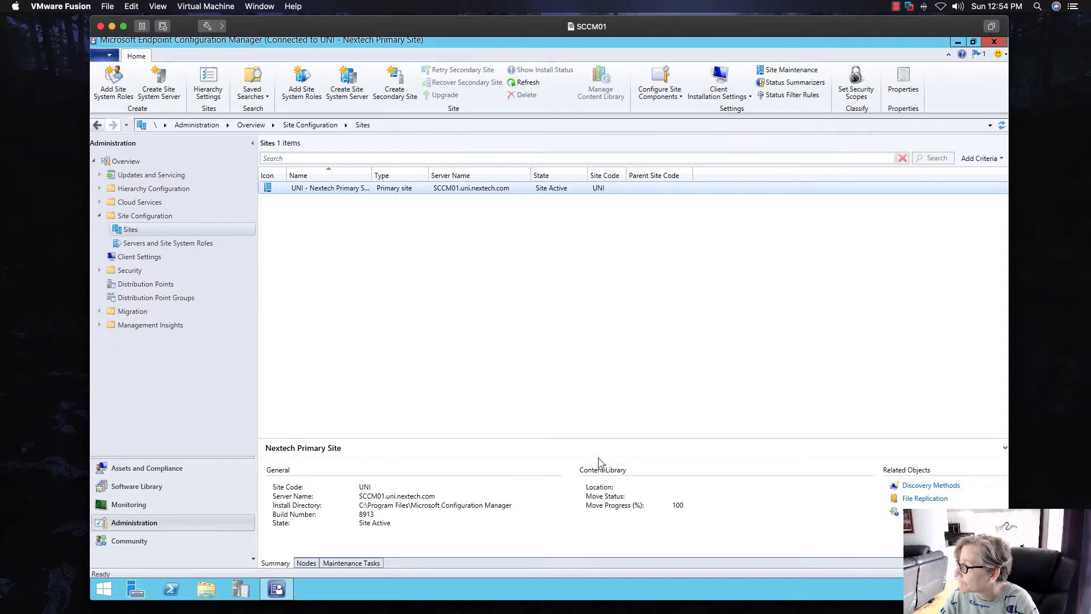
# Step: Start a software update synchronization from the All Microsoft Edge Updates node in the Software Library
pyautogui.click(153, 484)
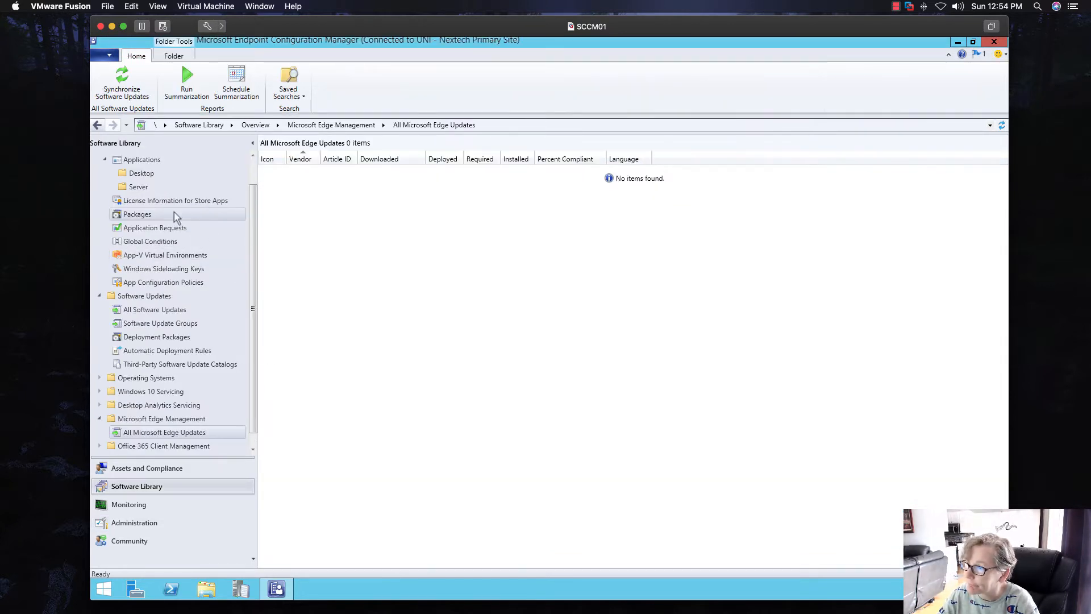
pyautogui.click(121, 80)
pyautogui.click(591, 381)
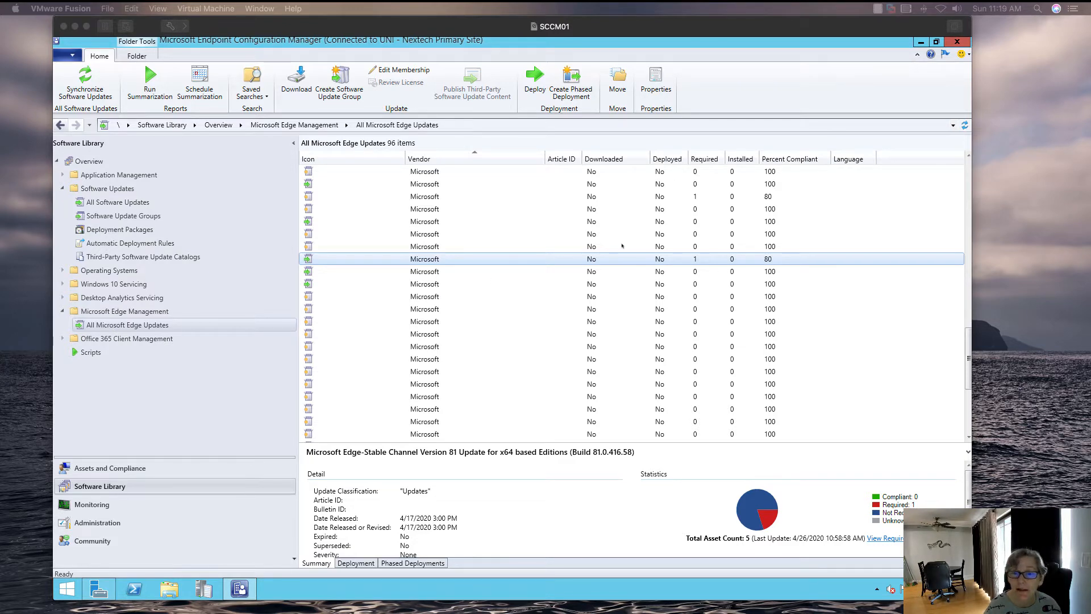
# Step: Unlock the SCCM01 virtual machine by entering the signed-in account's password
pyautogui.press('super+l')
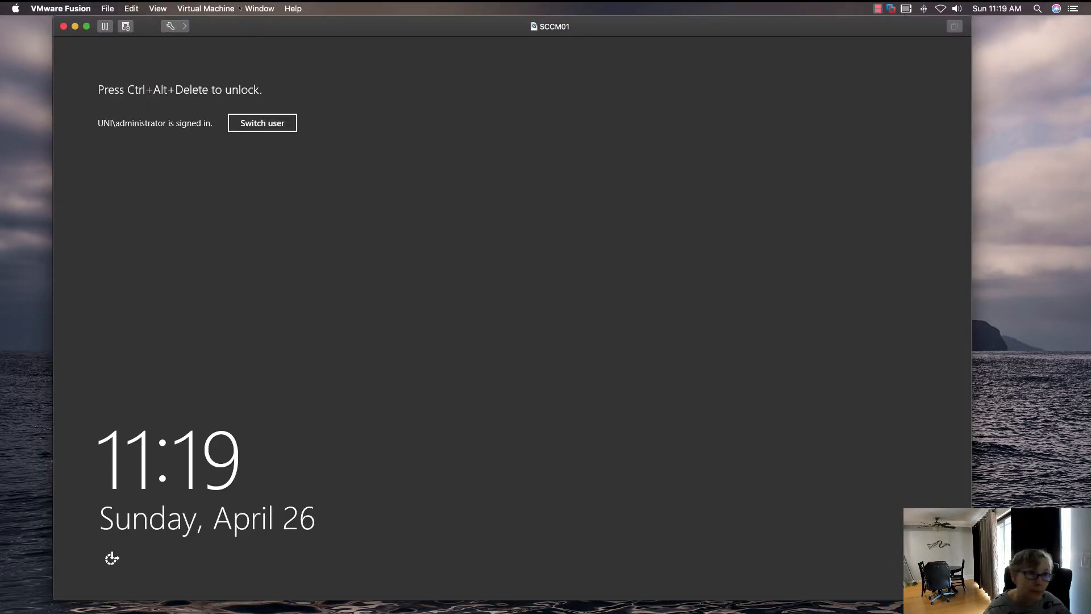
pyautogui.click(206, 8)
pyautogui.click(210, 181)
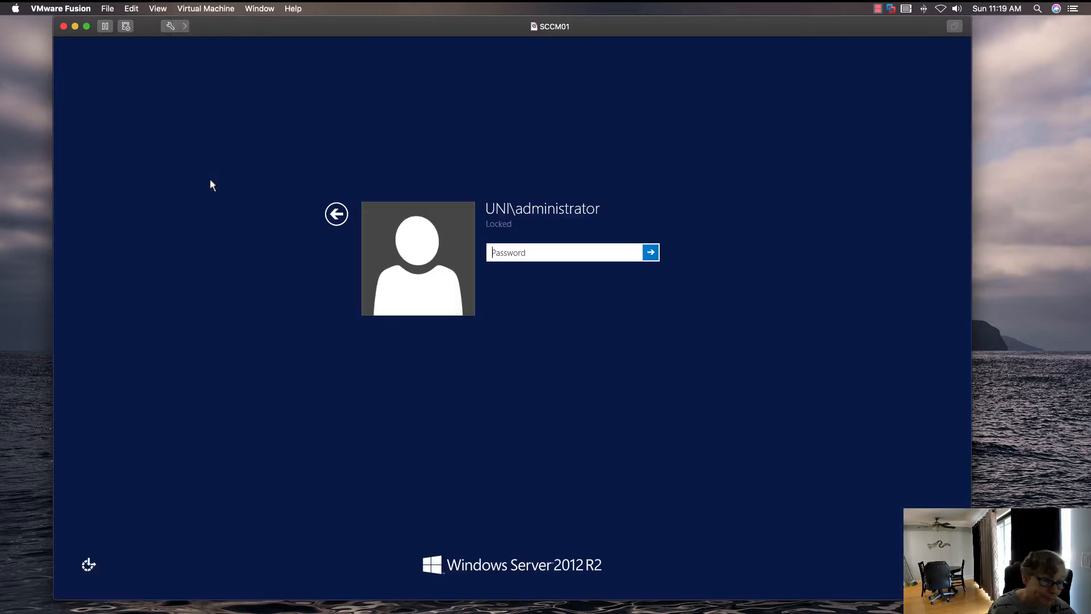
pyautogui.write('••••••••')
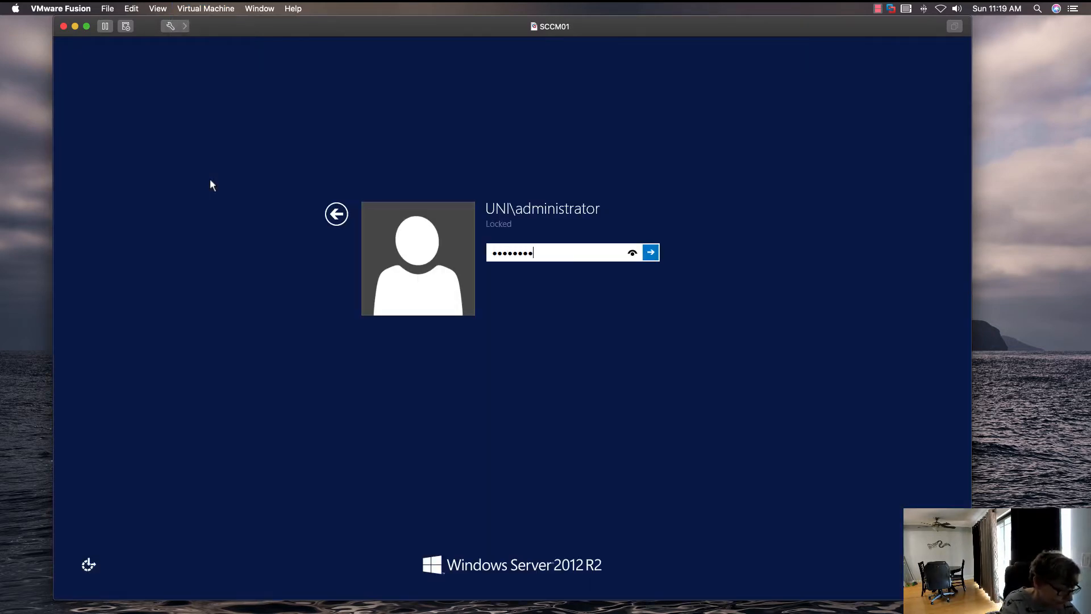
pyautogui.press('Return')
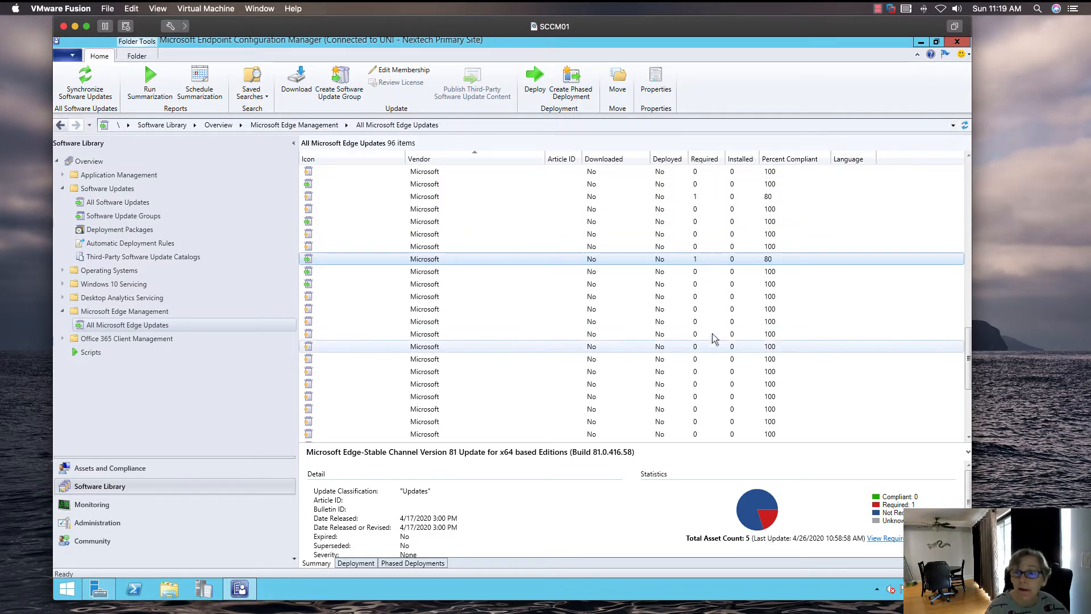
# Step: Look through the synchronized entries in the All Microsoft Edge Updates list, checking their required and deployed status
pyautogui.scroll(-1, 698, 250)
pyautogui.scroll(-3, 722, 350)
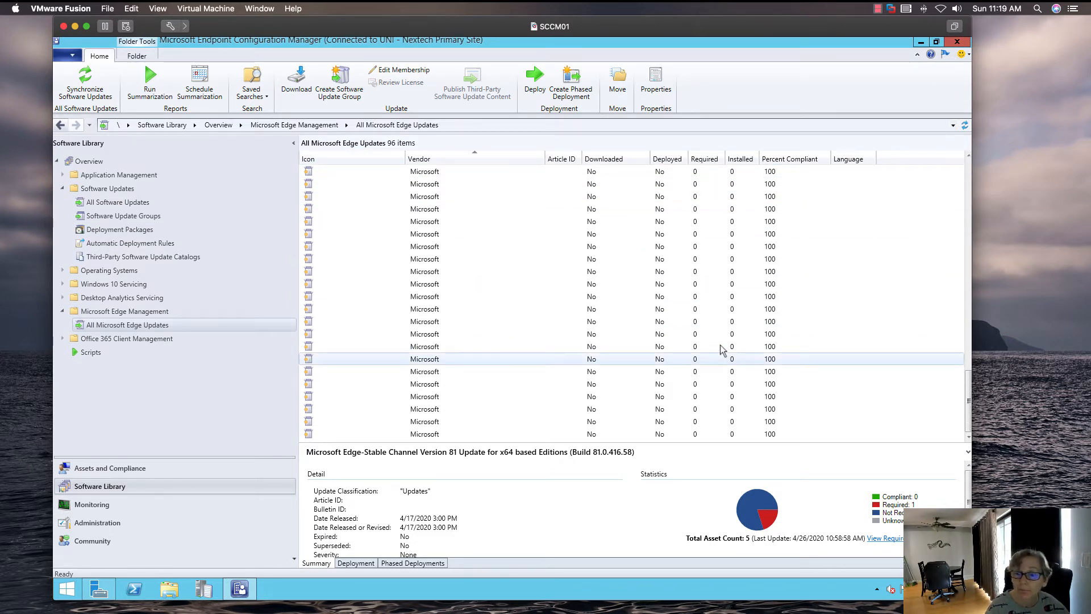
pyautogui.scroll(18, 722, 347)
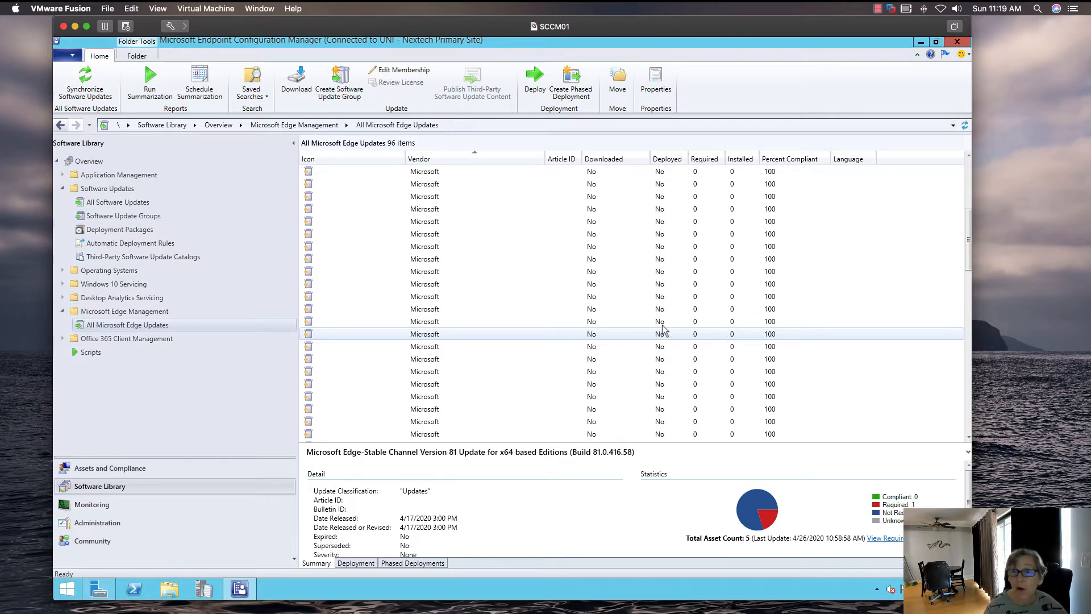
pyautogui.scroll(-5, 661, 331)
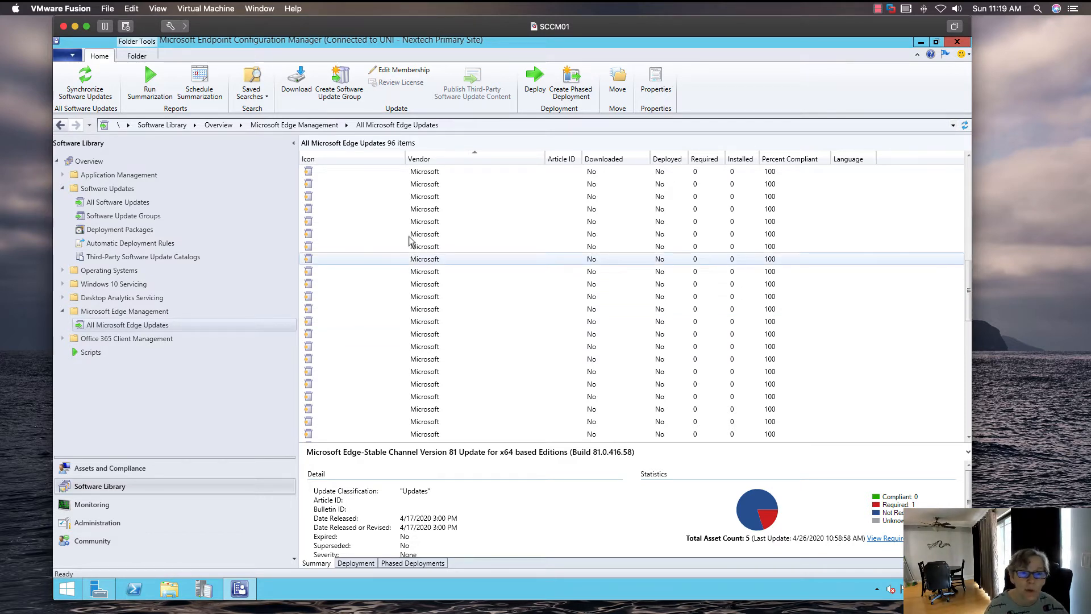
# Step: Add the search criteria Required, Date Released or Revised, Expired, Product and Superseded to All Software Updates
pyautogui.click(120, 199)
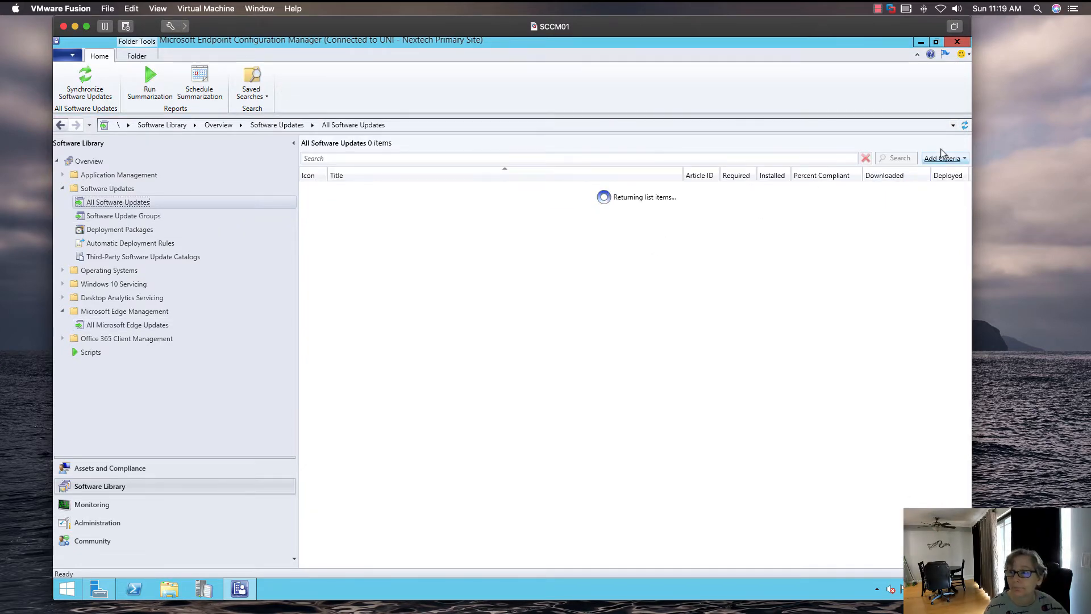
pyautogui.click(940, 158)
pyautogui.click(865, 198)
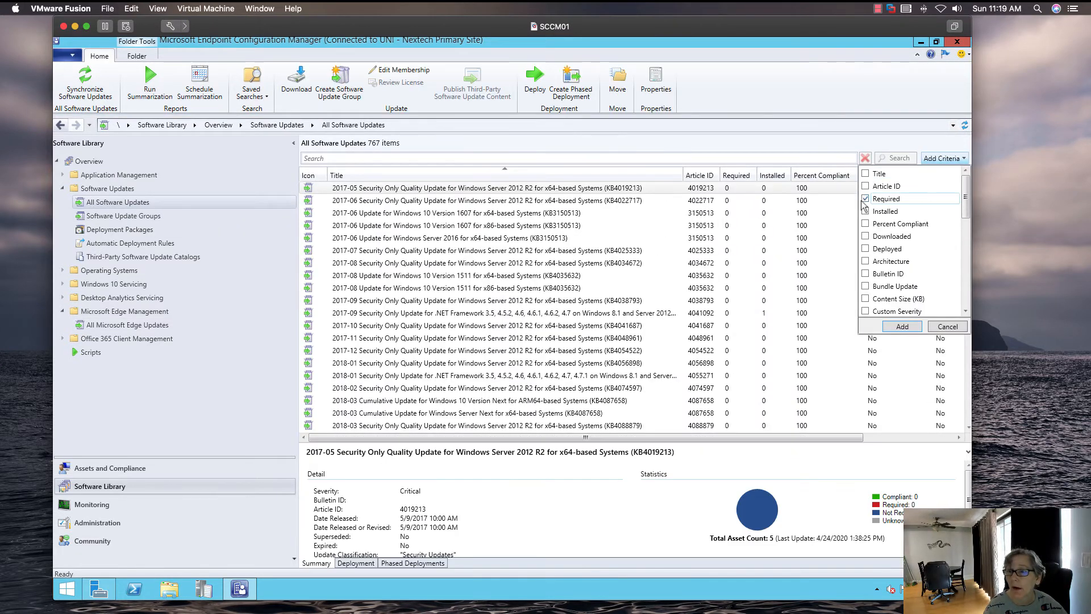
pyautogui.scroll(-3, 905, 249)
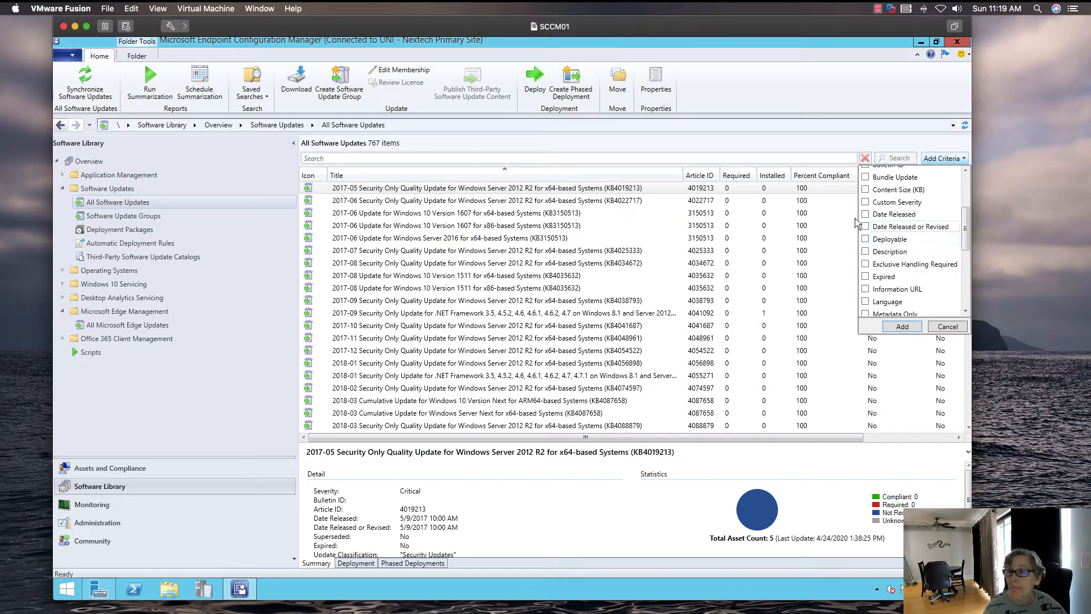
pyautogui.click(874, 227)
pyautogui.click(865, 276)
pyautogui.scroll(-2, 864, 275)
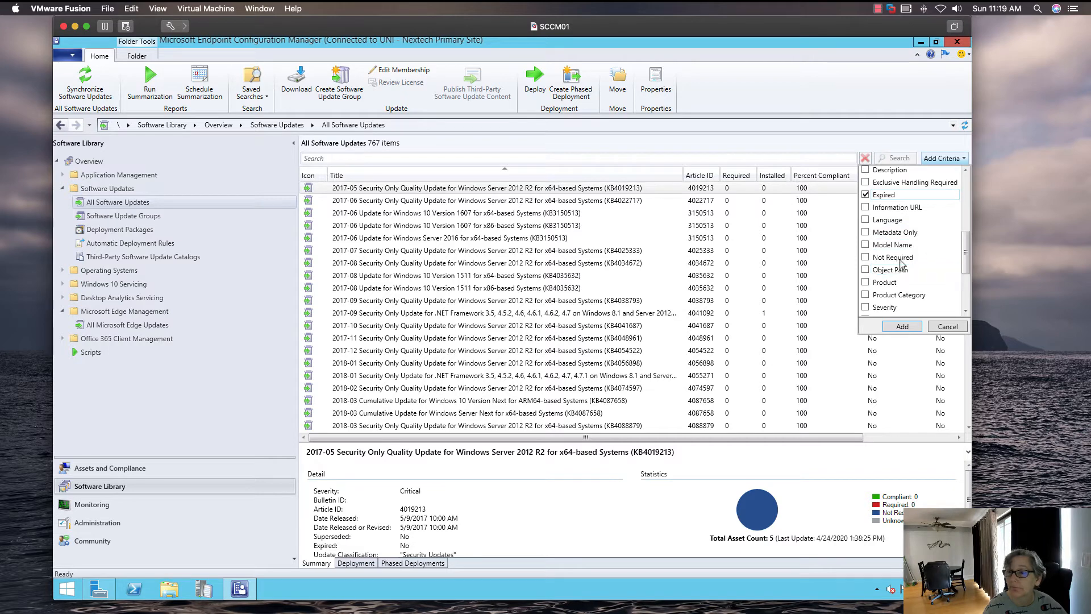
pyautogui.click(865, 282)
pyautogui.scroll(-2, 864, 262)
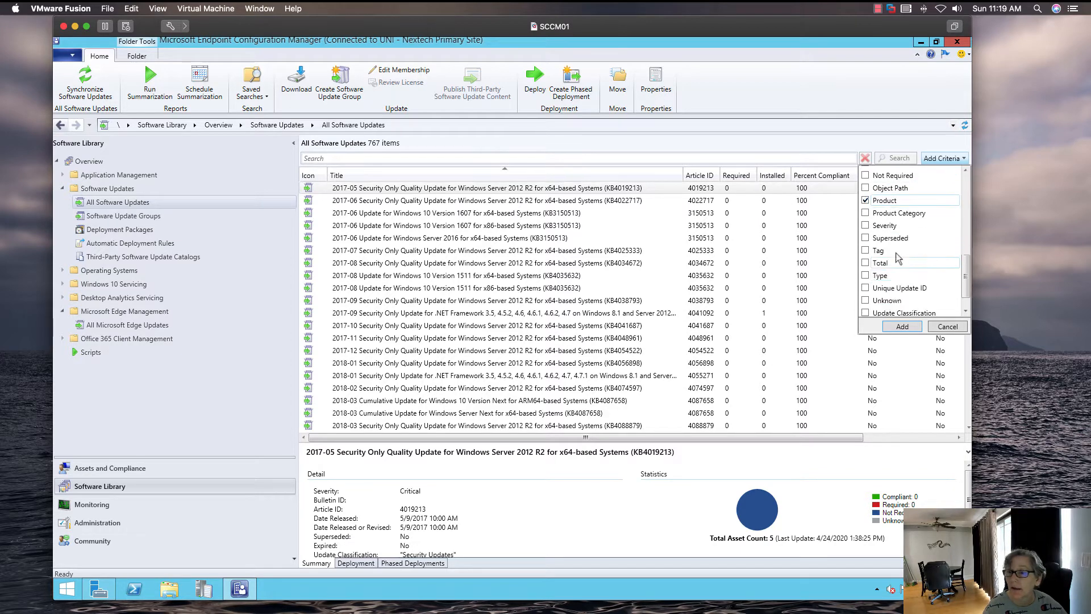
pyautogui.click(865, 238)
pyautogui.click(902, 326)
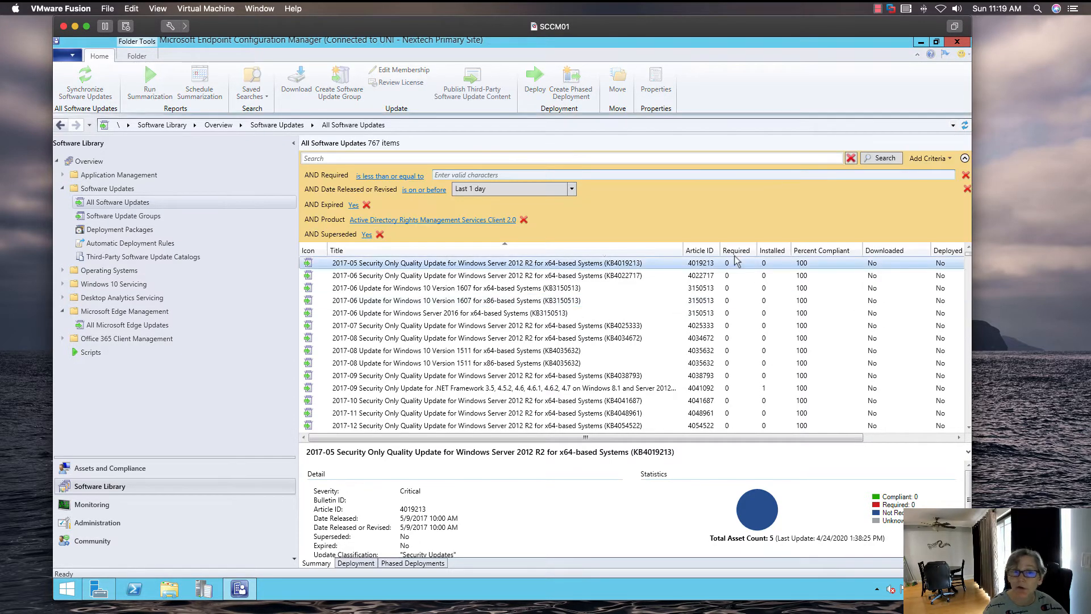
# Step: Set the Required criterion to is greater than or equal to 1
pyautogui.click(404, 176)
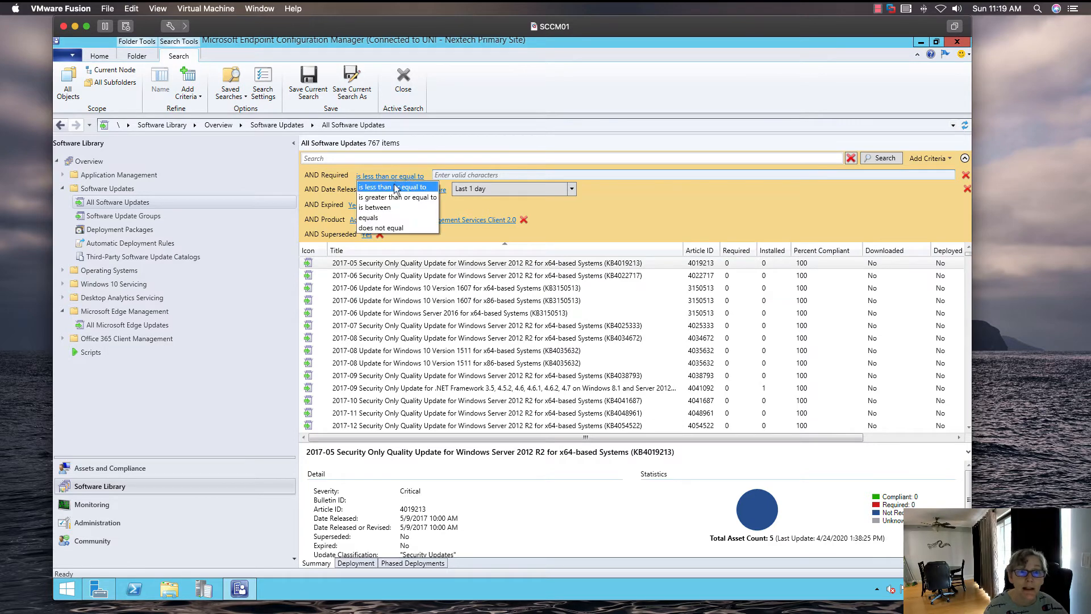
pyautogui.click(419, 188)
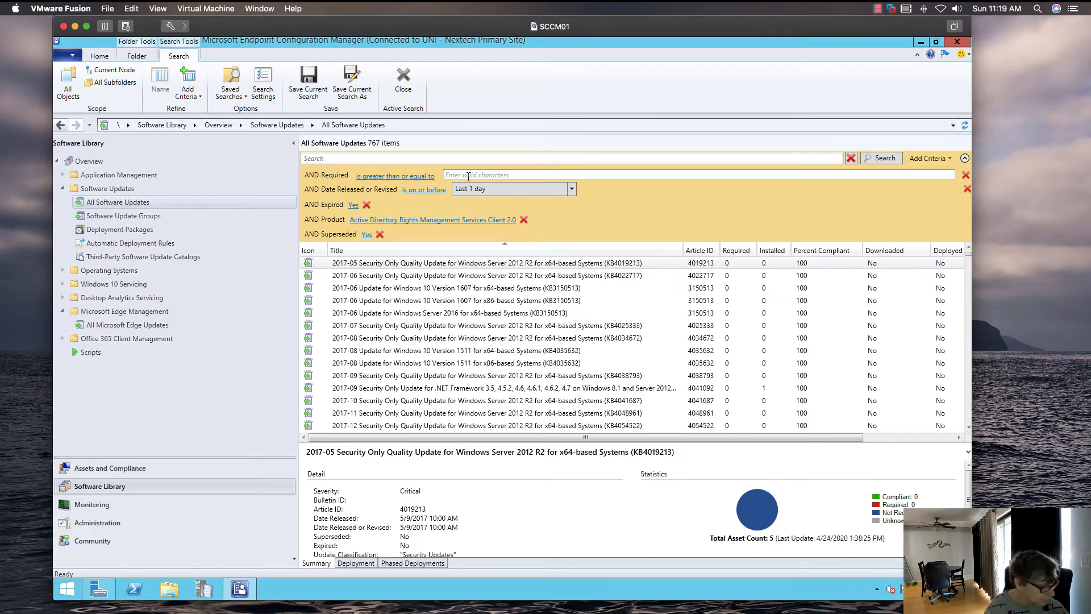
pyautogui.write('1')
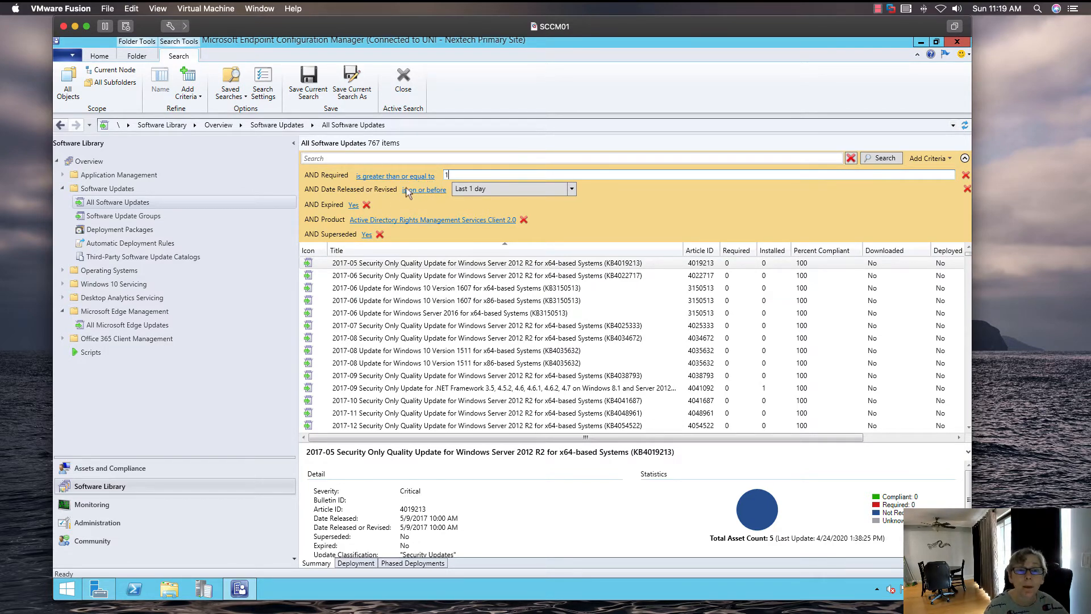
# Step: Set both the Expired and Superseded criteria to No
pyautogui.click(353, 205)
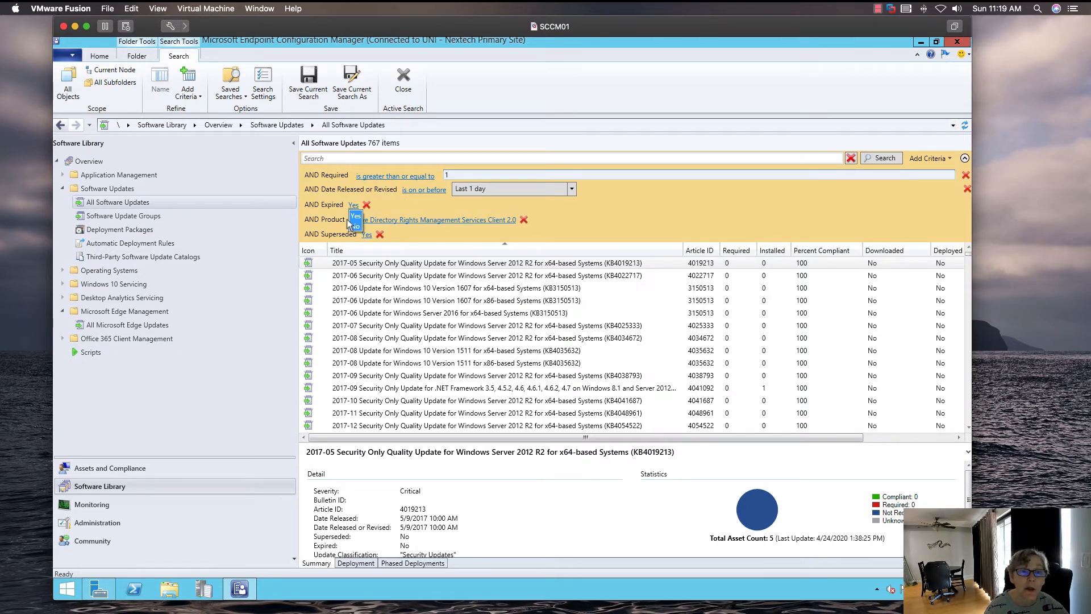
pyautogui.click(354, 222)
pyautogui.click(358, 231)
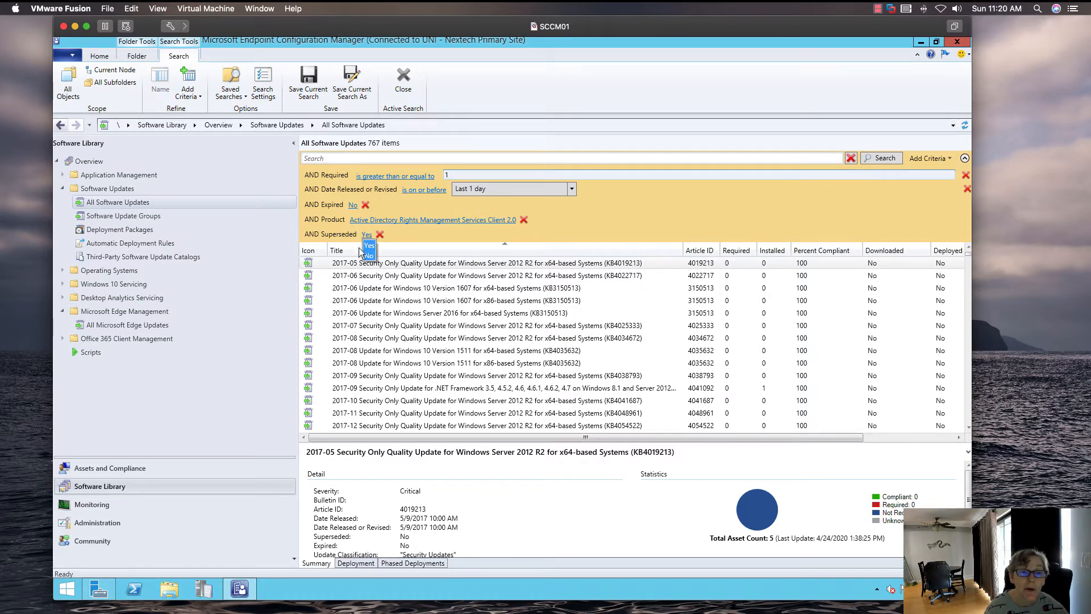
pyautogui.click(363, 251)
# Step: Set the Product criterion to Microsoft Edge and run the software update search
pyautogui.click(441, 219)
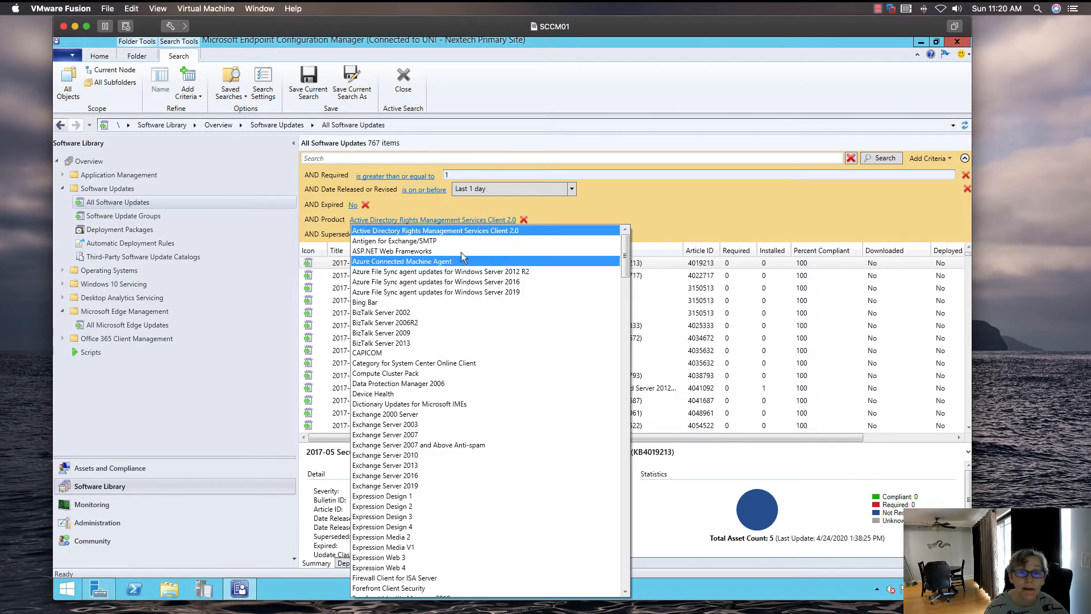
pyautogui.scroll(-15, 488, 339)
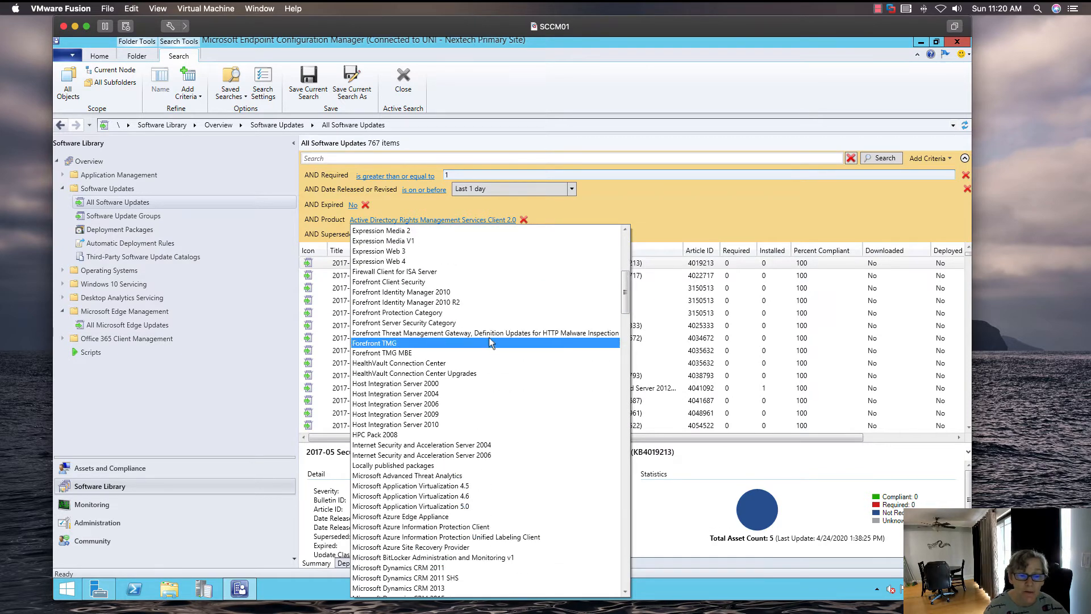
pyautogui.scroll(-5, 489, 340)
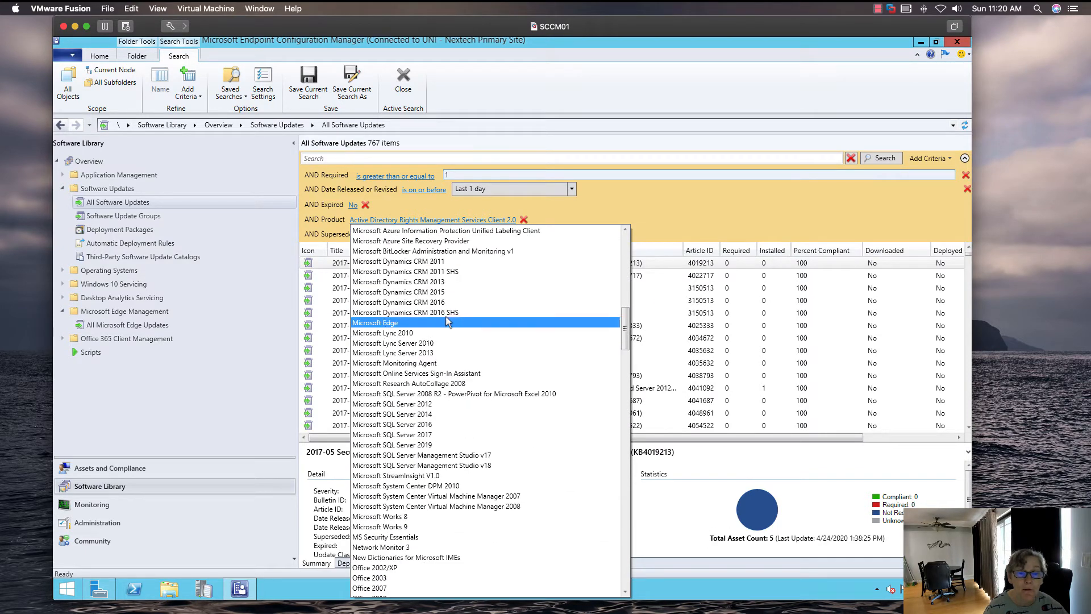
pyautogui.click(469, 318)
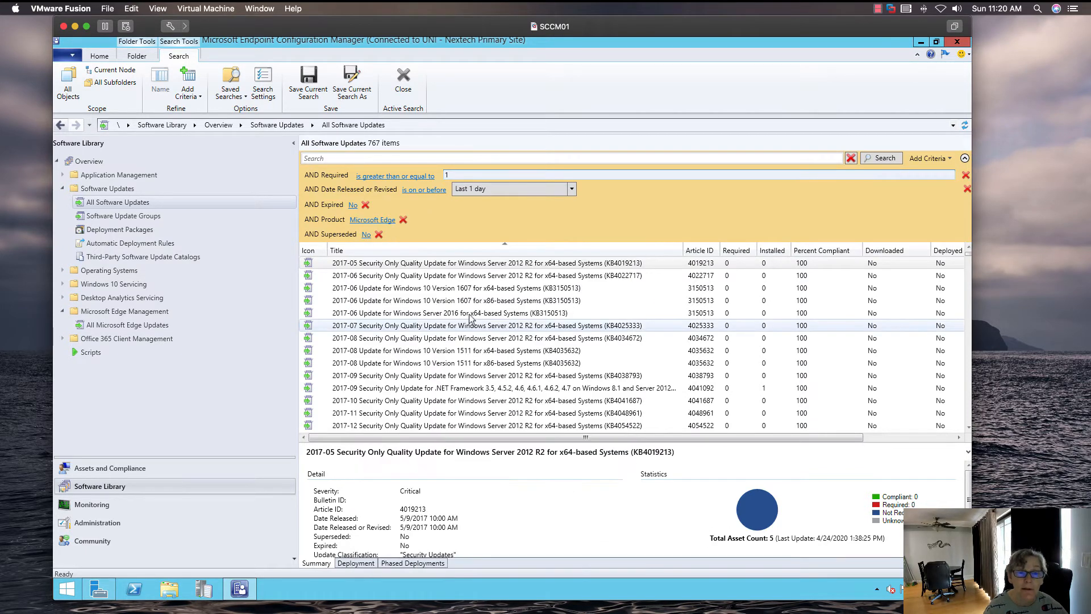
pyautogui.click(875, 157)
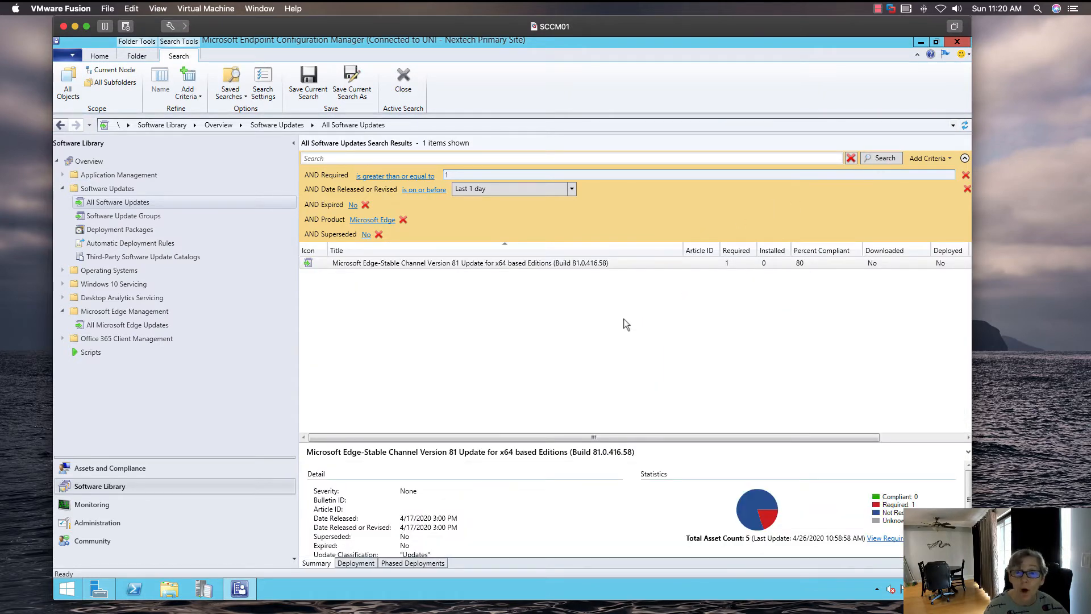
# Step: Create a software update group named Microsoft Edge Updates from the Edge-Stable Channel Version 81 x64 update and select it among the update groups
pyautogui.click(438, 262)
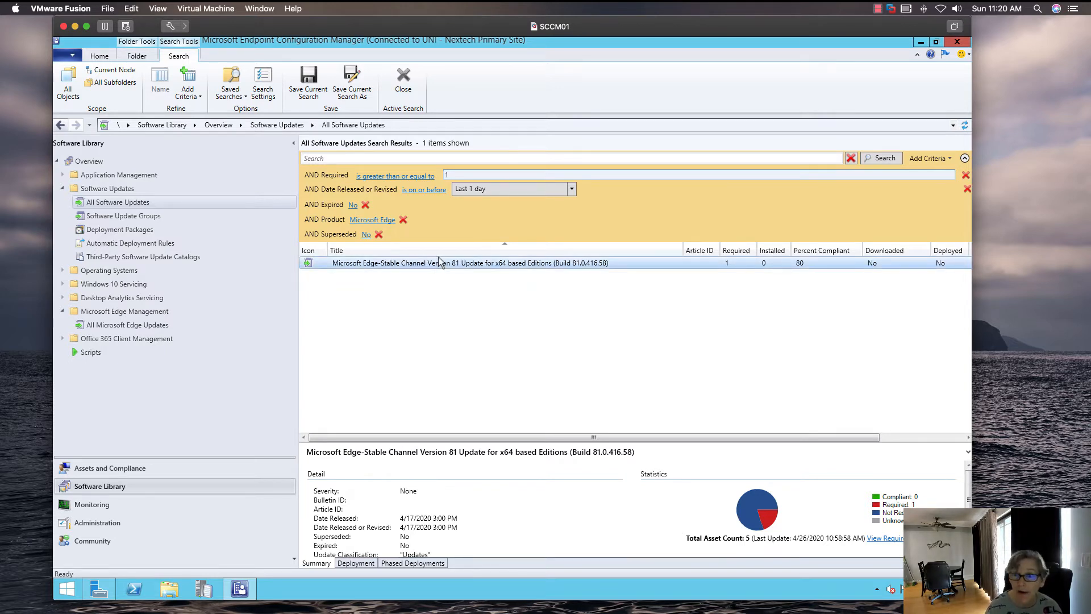
pyautogui.rightClick(527, 258)
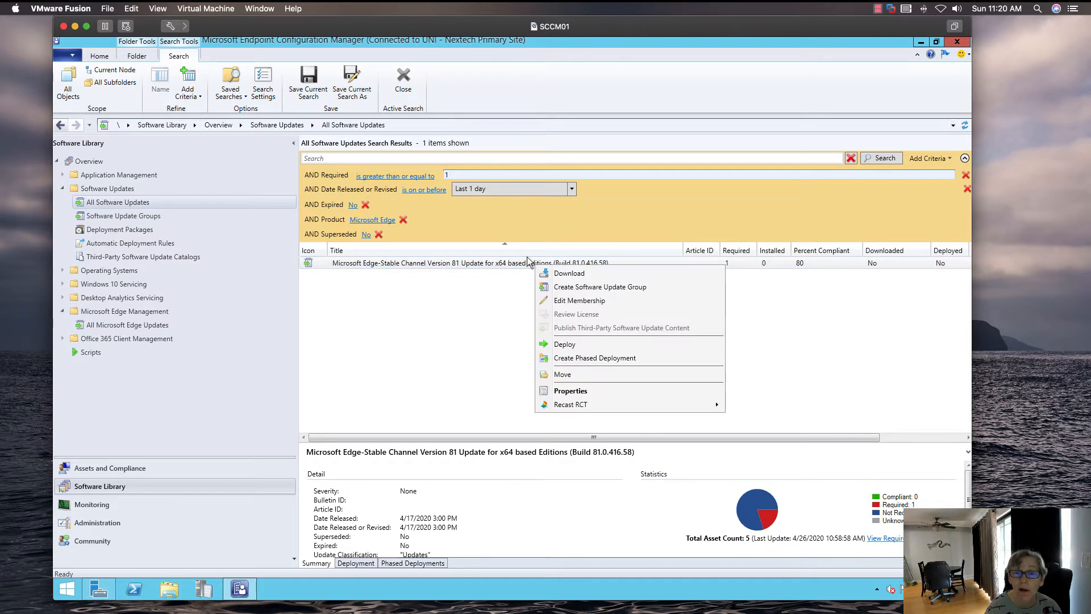
pyautogui.click(563, 287)
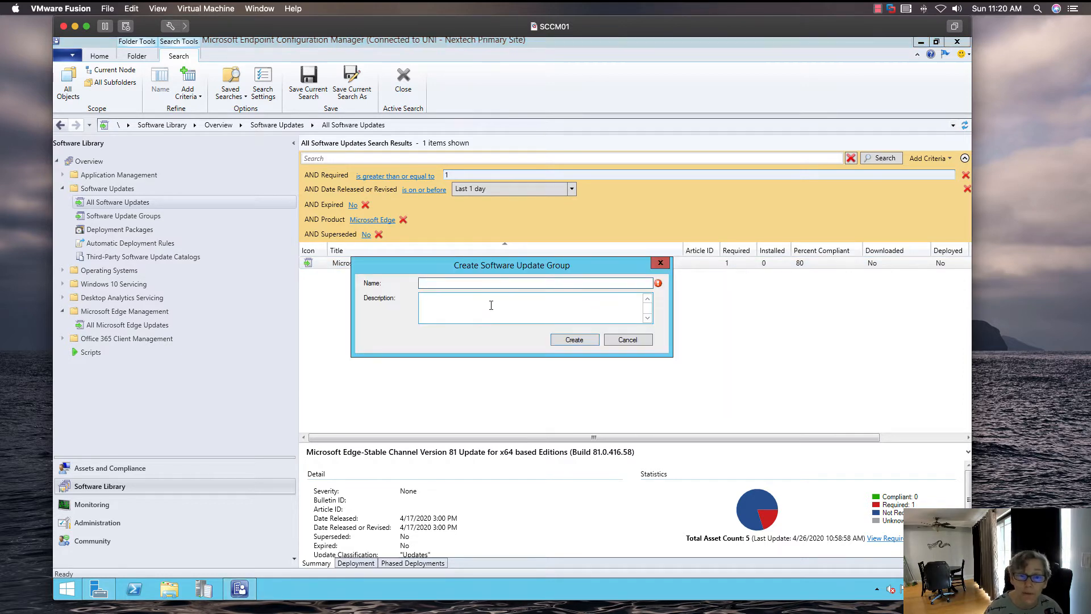
pyautogui.write('Microsoft Edge Updates')
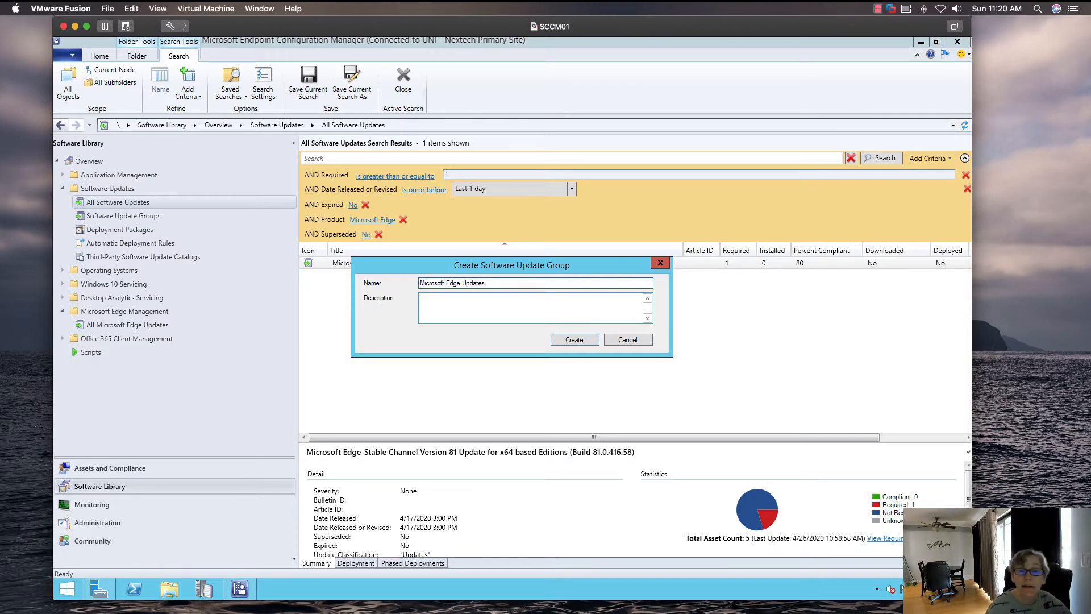
pyautogui.click(580, 334)
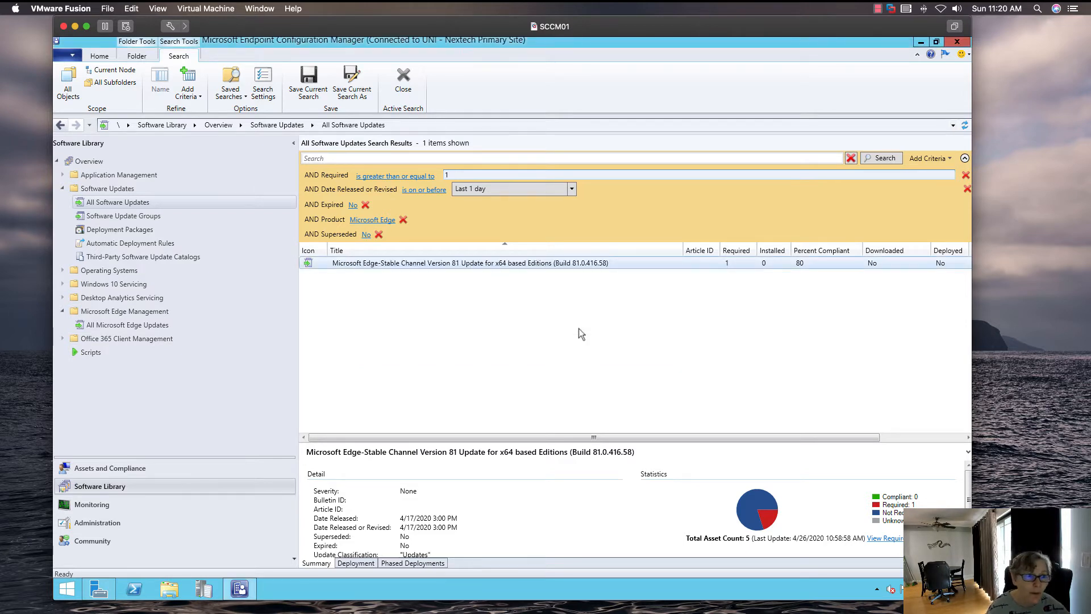
pyautogui.click(182, 216)
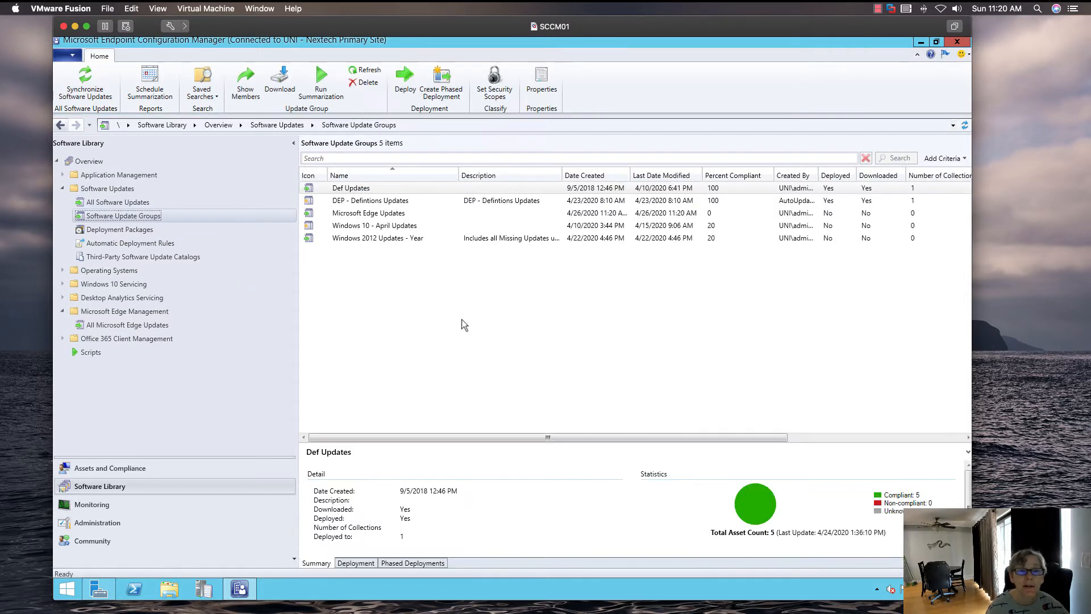
pyautogui.click(396, 213)
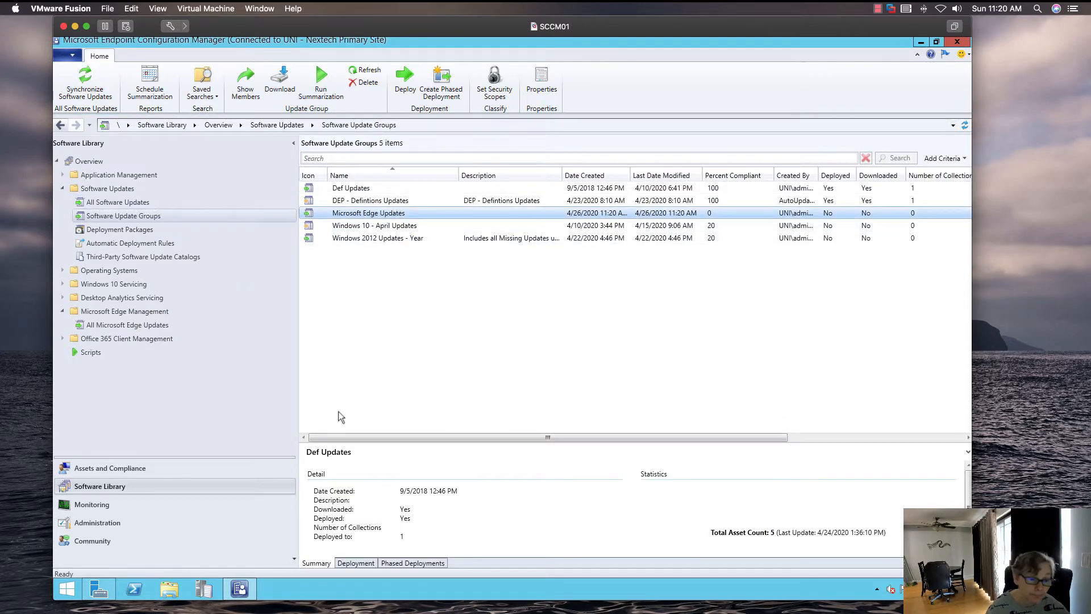
# Step: In File Explorer, create a folder named MS Edge inside the updates folder on the SCCM (E:) drive
pyautogui.click(169, 588)
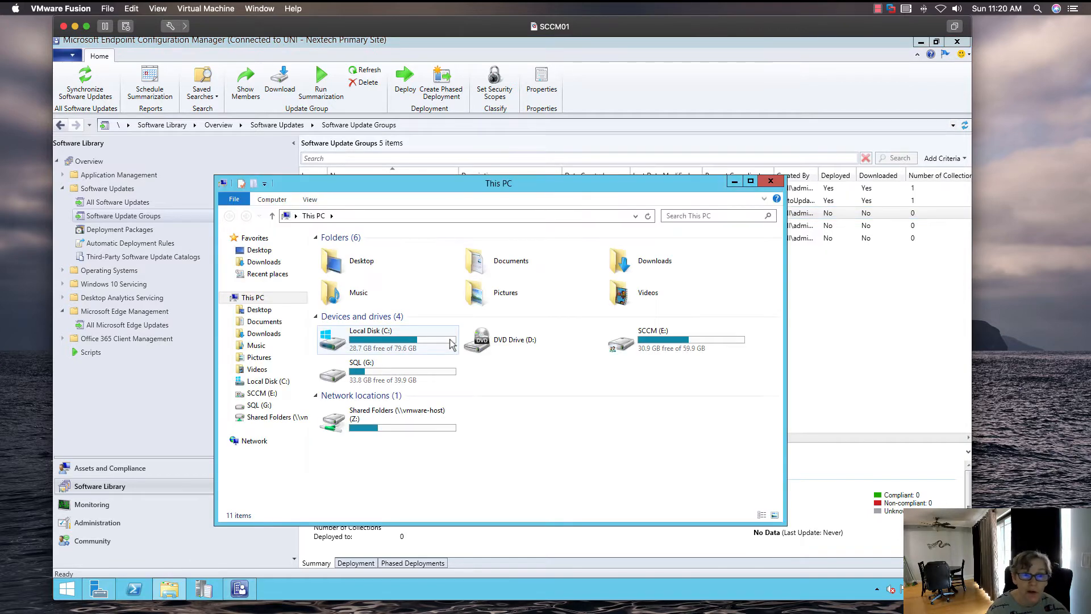
pyautogui.doubleClick(617, 344)
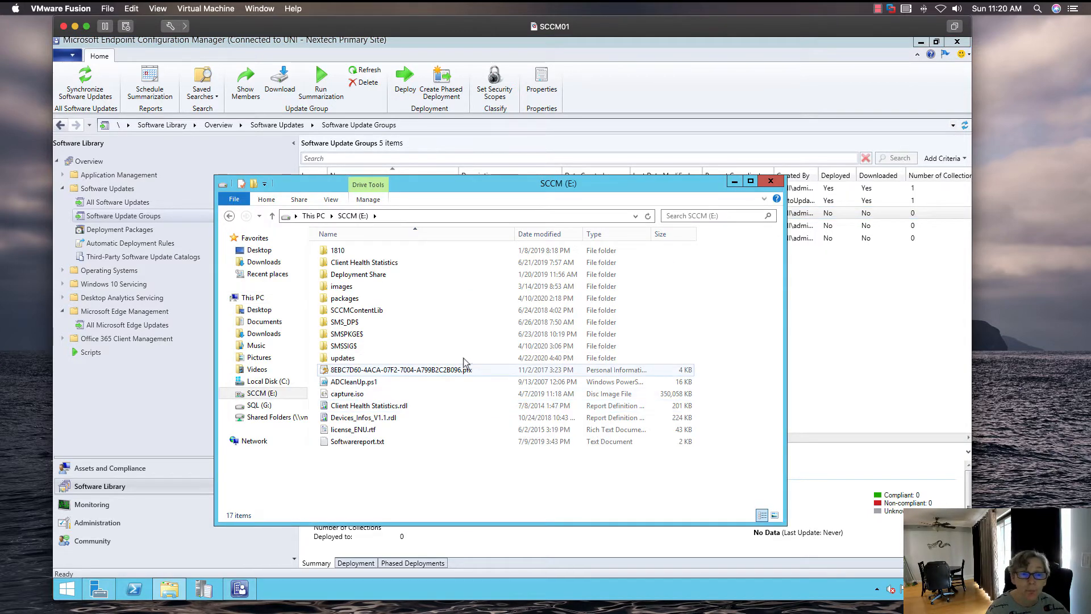
pyautogui.doubleClick(400, 357)
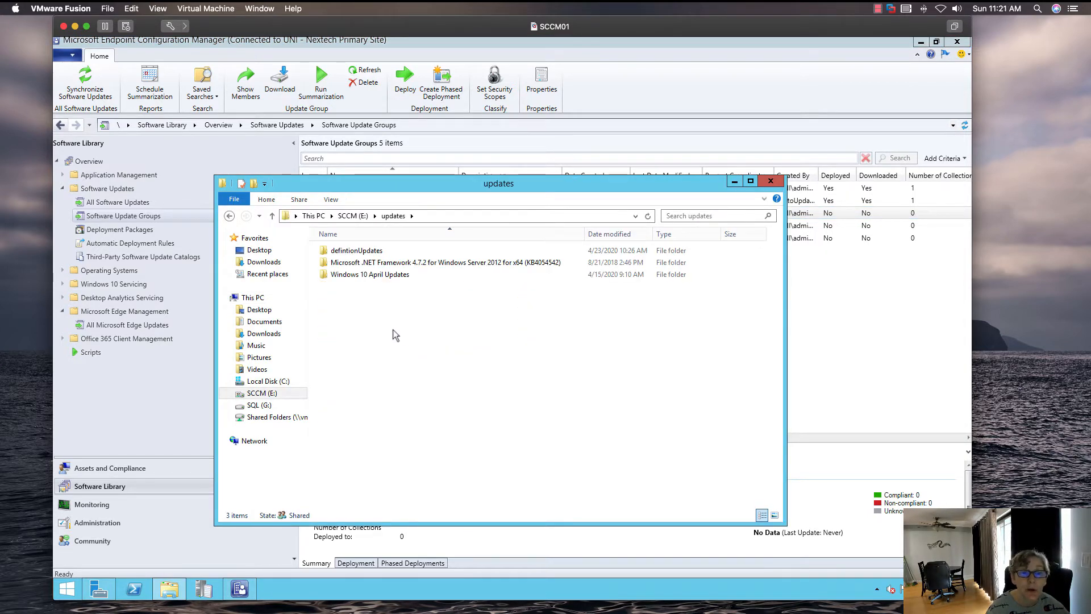
pyautogui.rightClick(400, 337)
pyautogui.moveTo(493, 449)
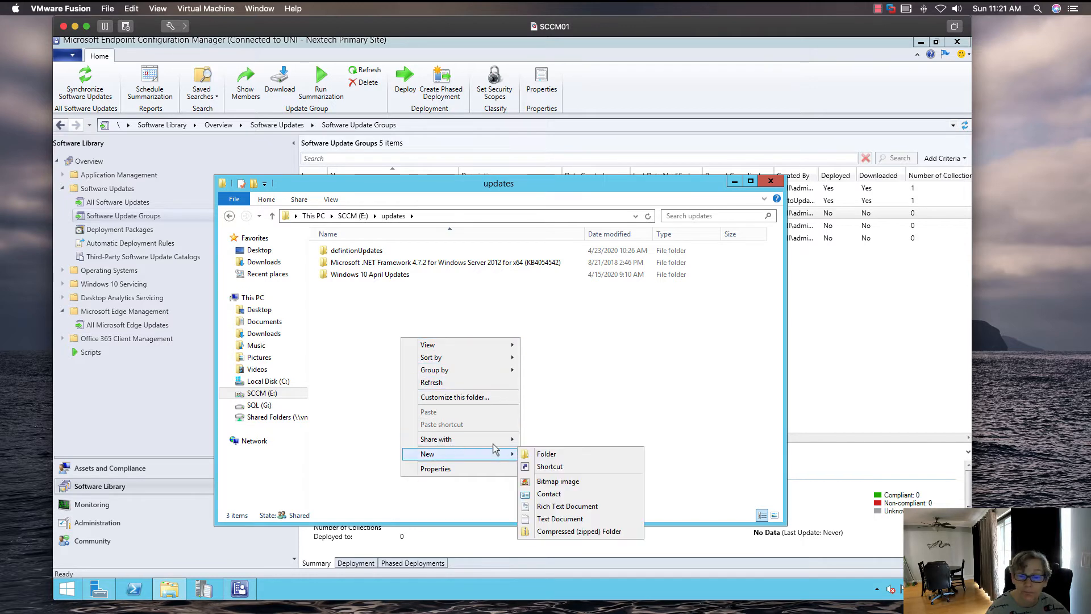
pyautogui.click(525, 453)
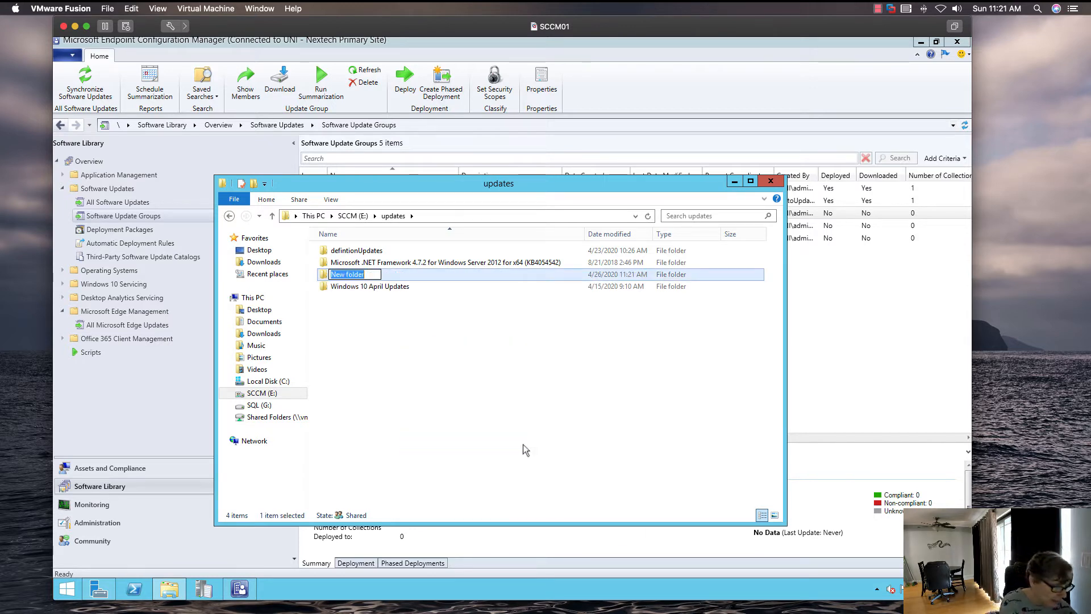
pyautogui.write('MS Edg')
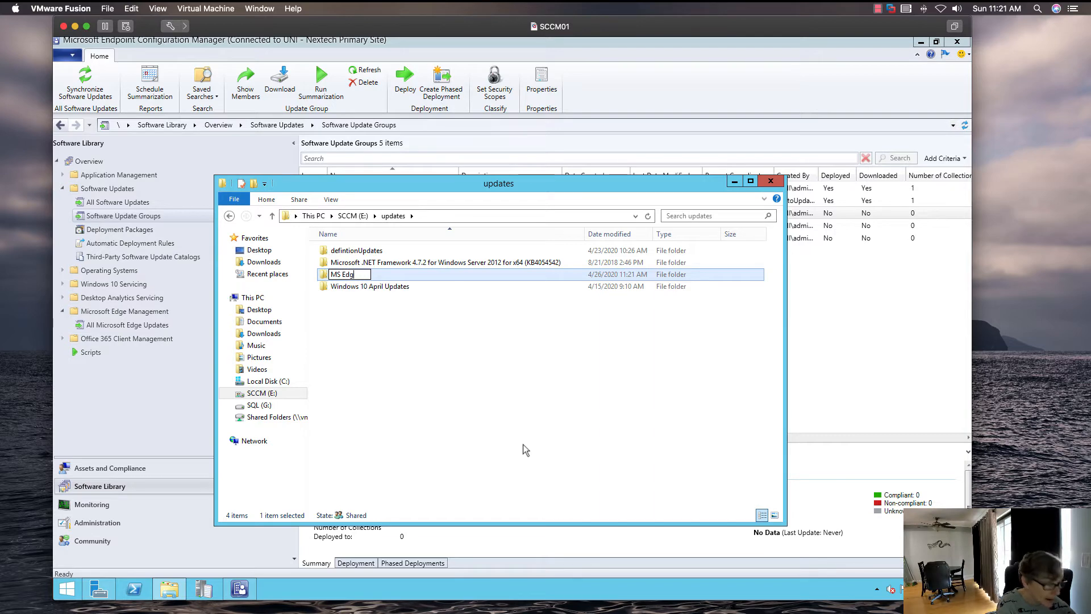
pyautogui.write('e')
pyautogui.press('Return')
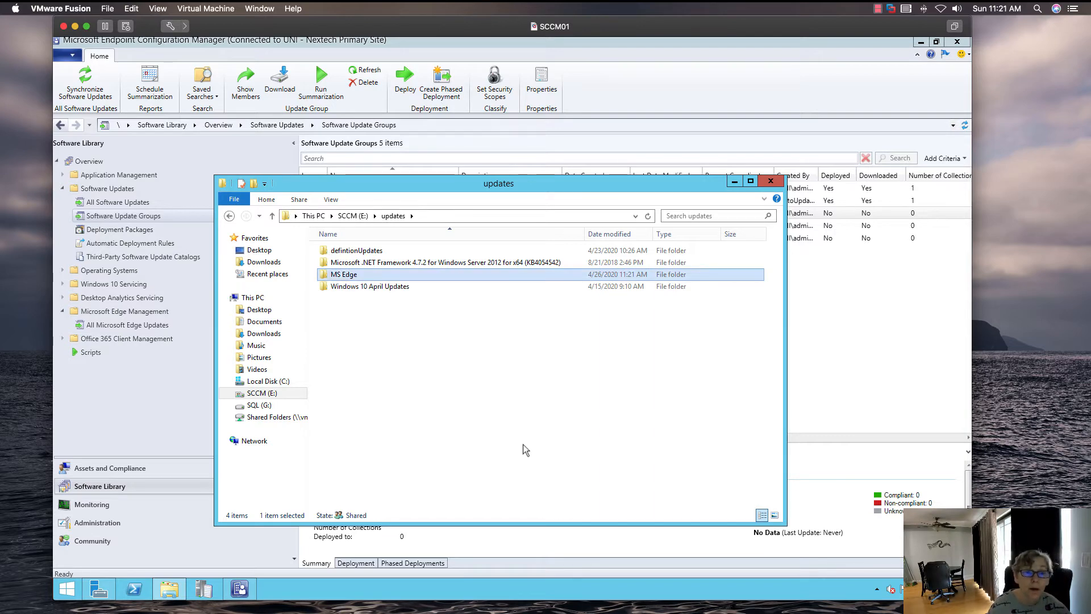
pyautogui.click(763, 181)
# Step: Start a download for the Microsoft Edge Updates group with a new deployment package named Microsoft Edge Updates
pyautogui.rightClick(373, 209)
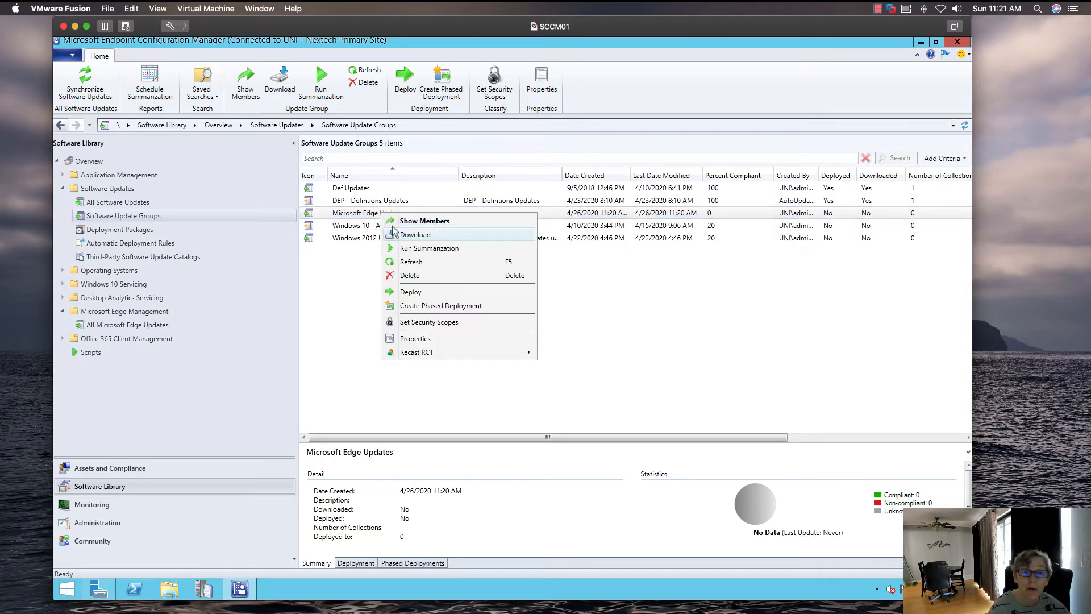
pyautogui.click(392, 225)
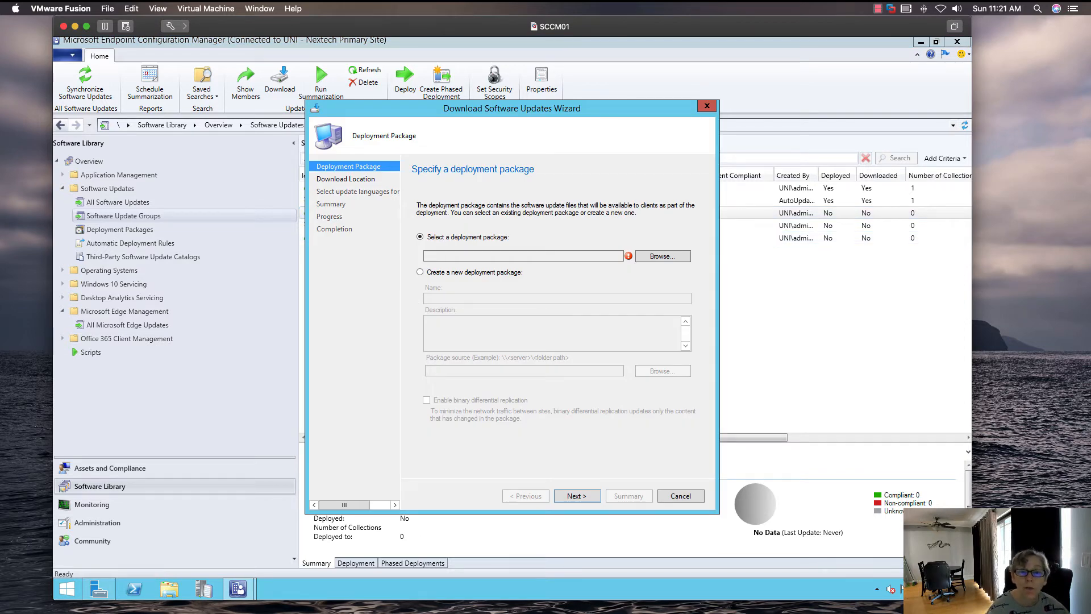
pyautogui.click(419, 272)
pyautogui.click(459, 297)
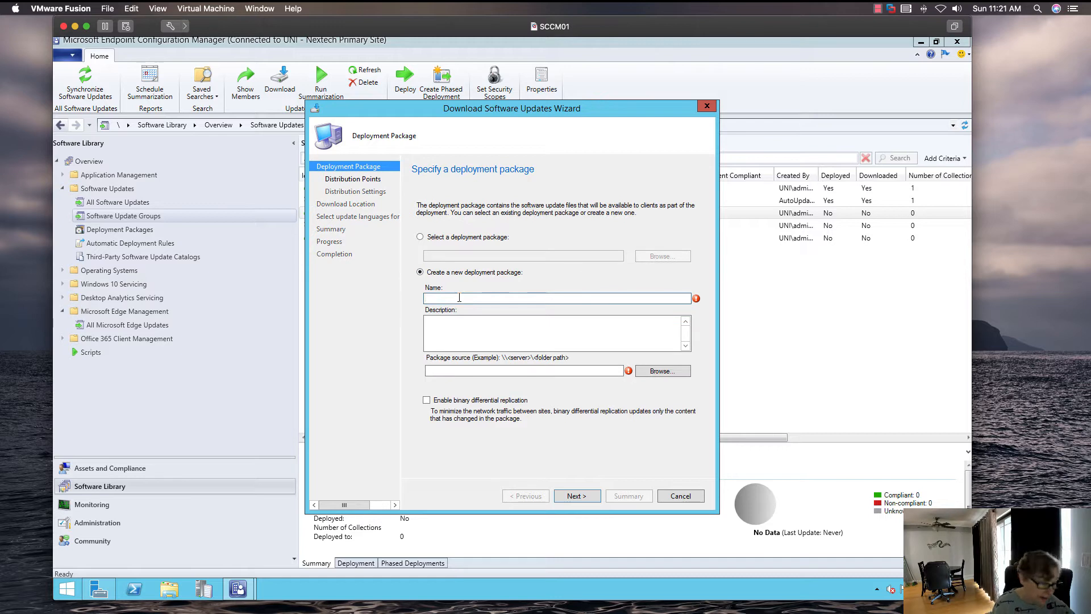
pyautogui.write('Microsoft ')
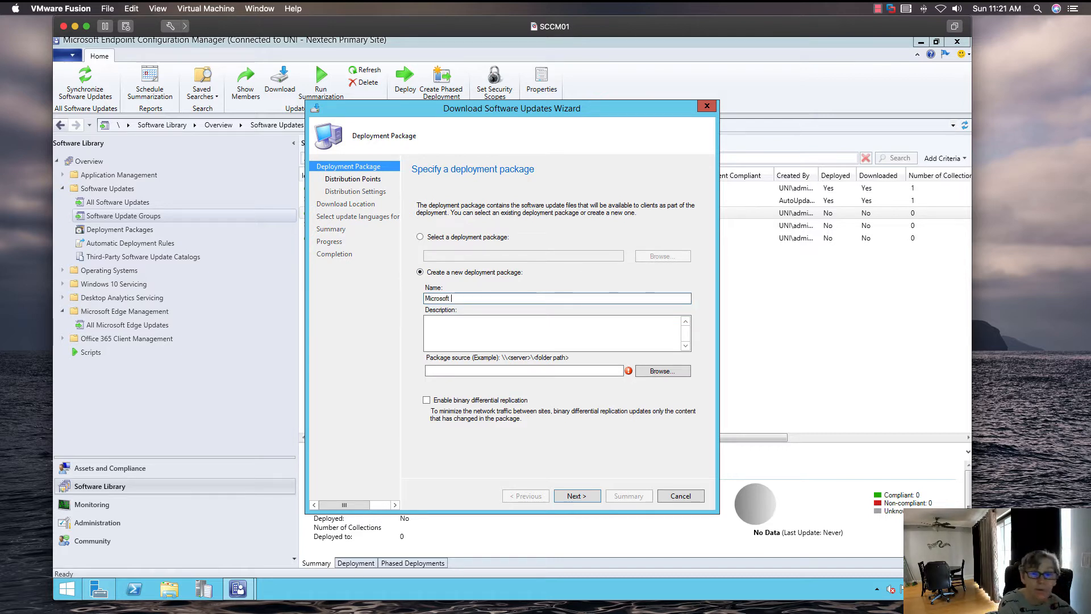
pyautogui.write('Edge Updates')
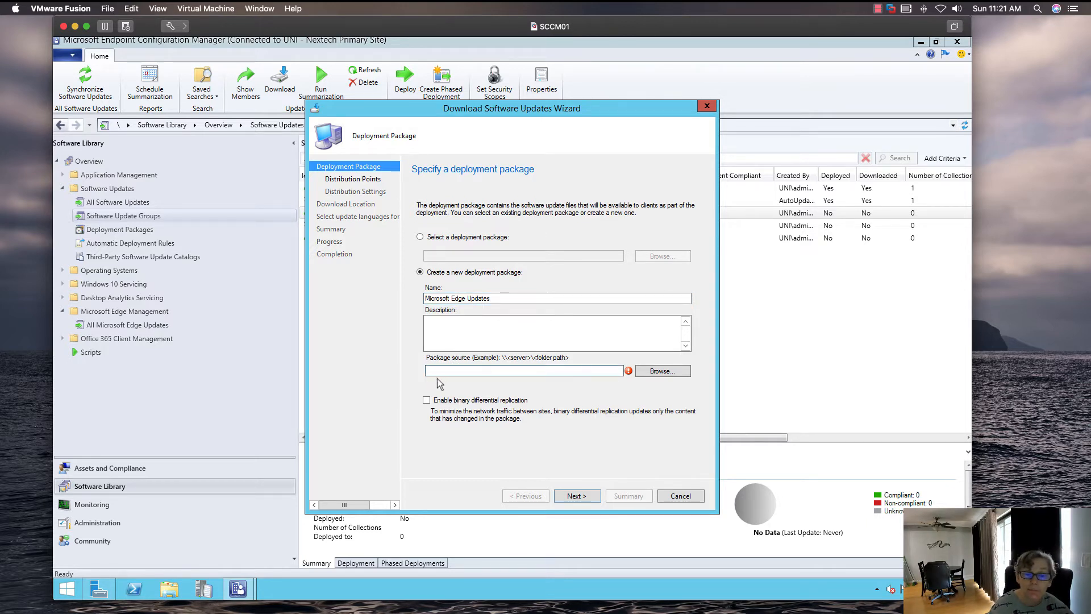
# Step: Enable binary differential replication for the package and set its source to \\sccm01\updates\MS Edge
pyautogui.click(426, 399)
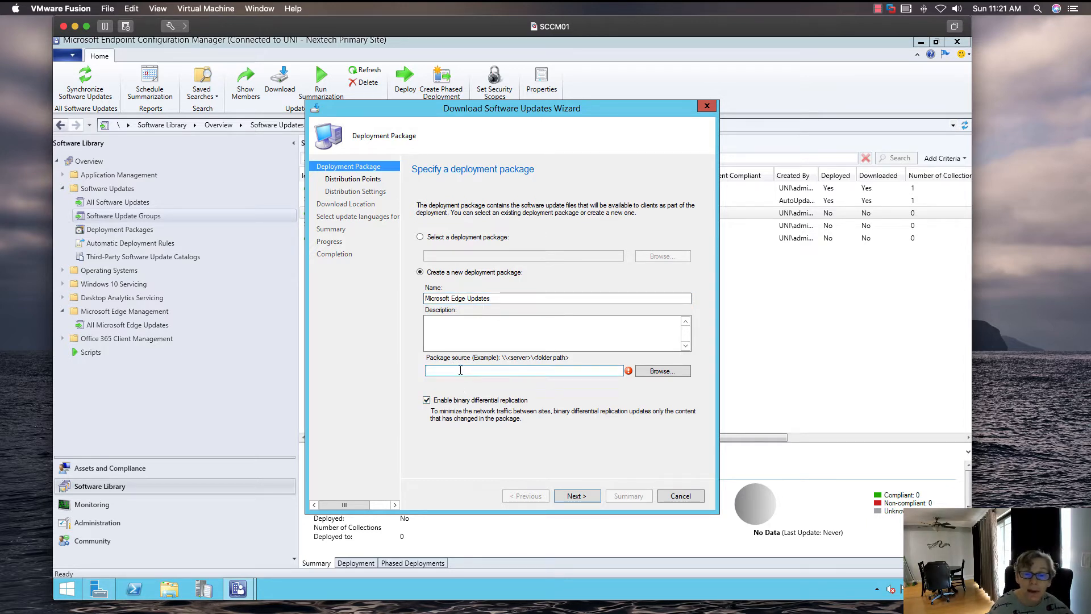
pyautogui.click(460, 370)
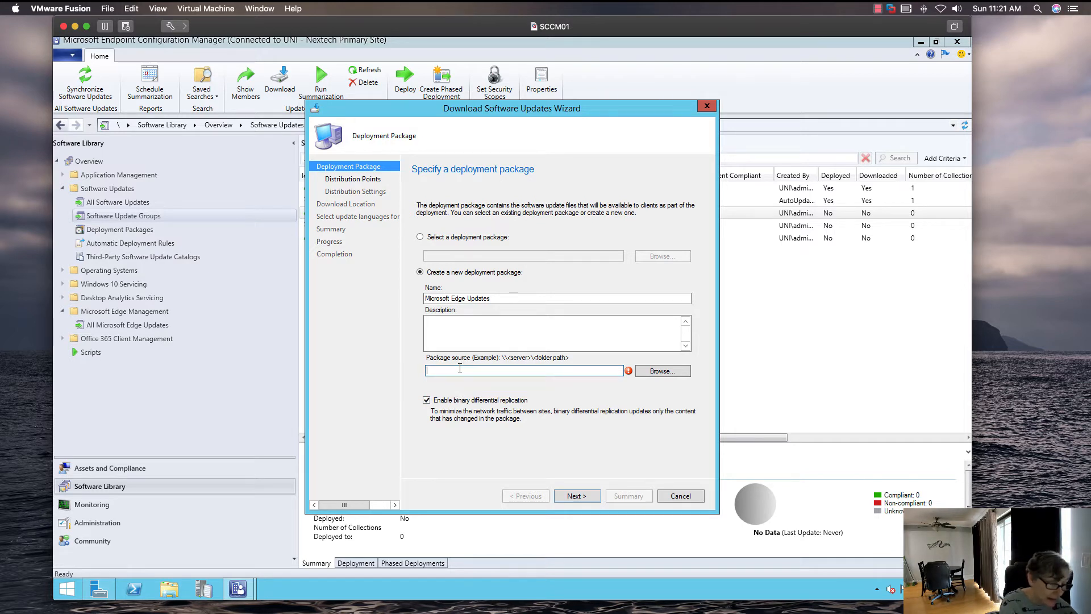
pyautogui.write('\\\\d')
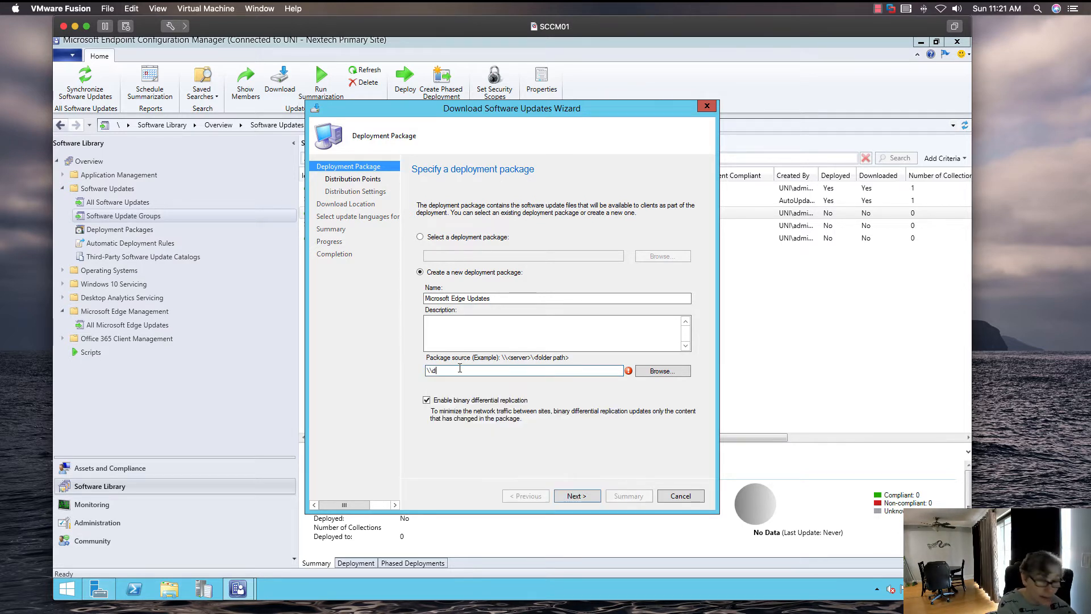
pyautogui.write('ccm01\\updates')
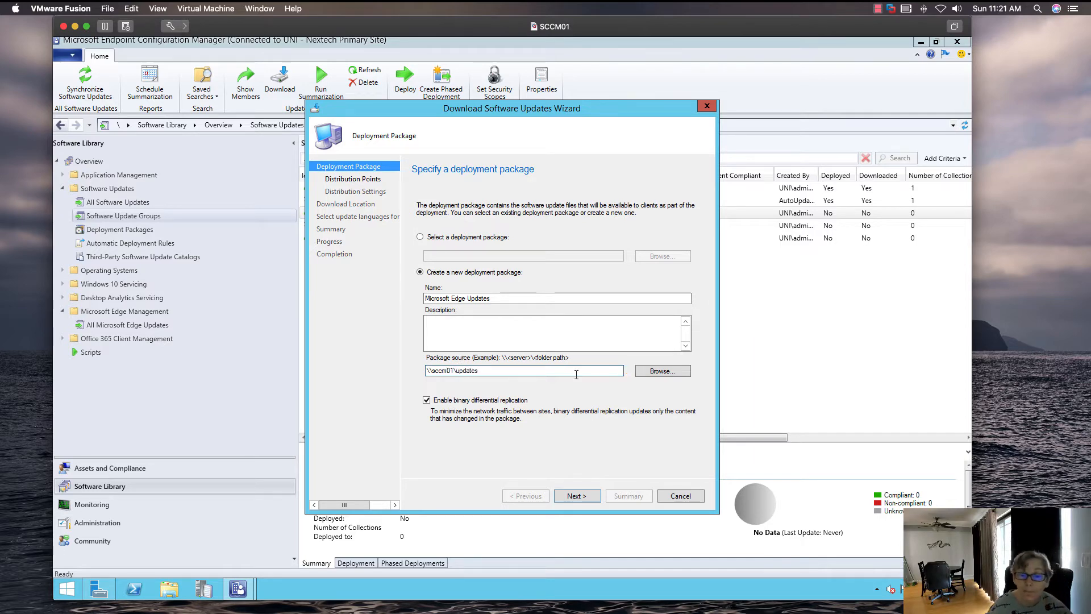
pyautogui.click(639, 369)
pyautogui.click(464, 220)
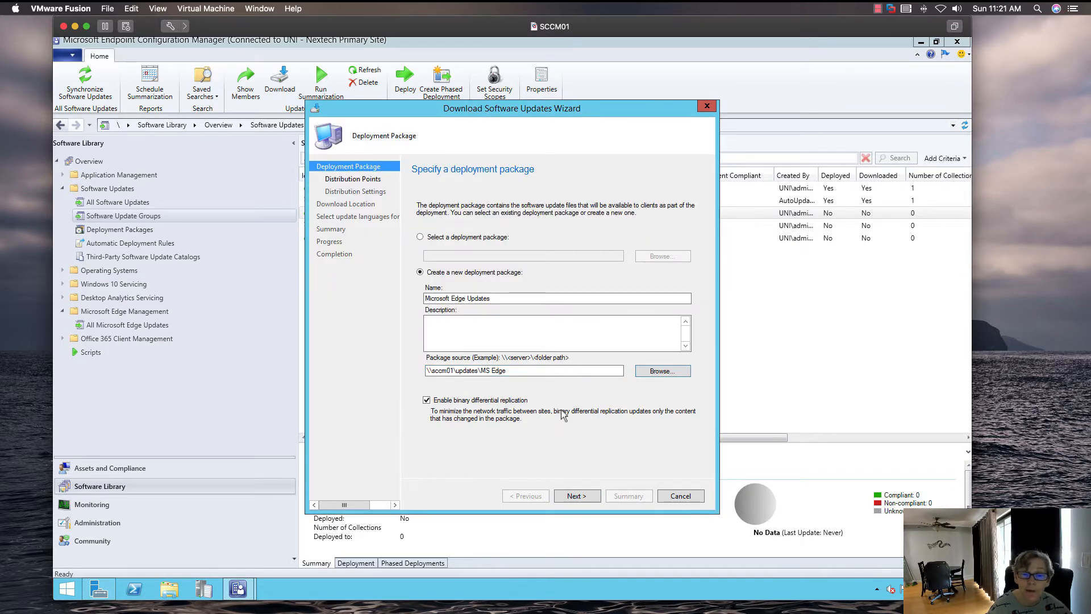
pyautogui.click(575, 496)
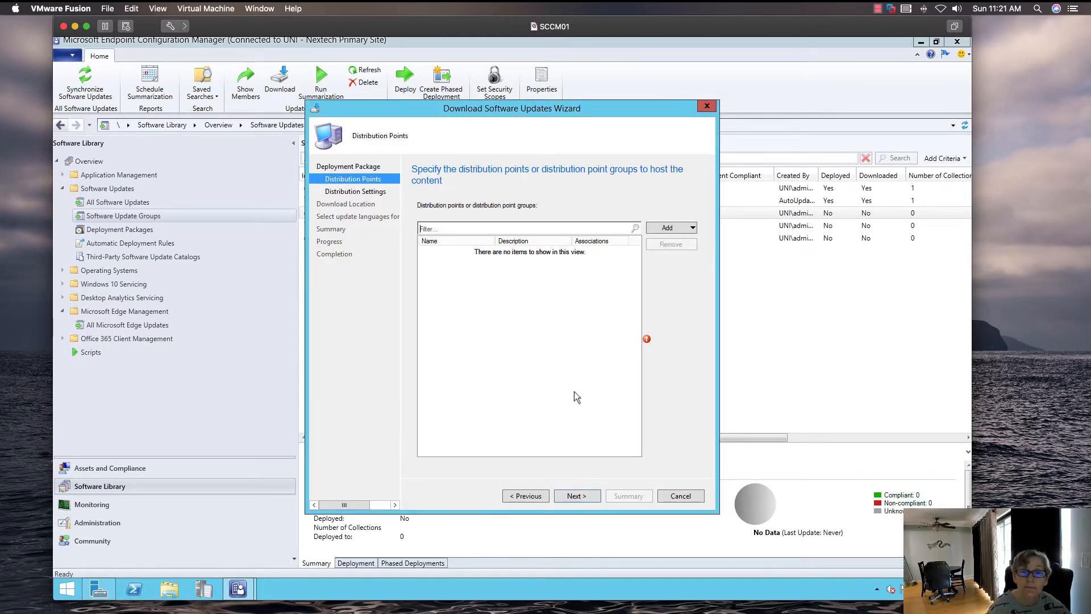
# Step: Add the distribution point SCCM01.UNI.NEXTECH.COM to host the package content
pyautogui.click(684, 226)
pyautogui.click(691, 242)
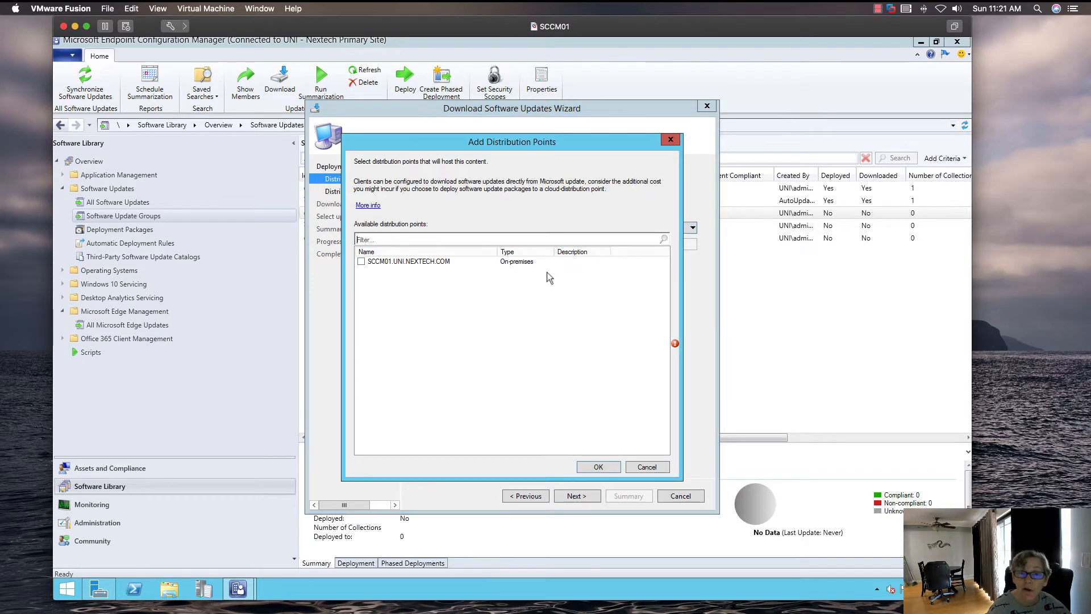
pyautogui.click(360, 262)
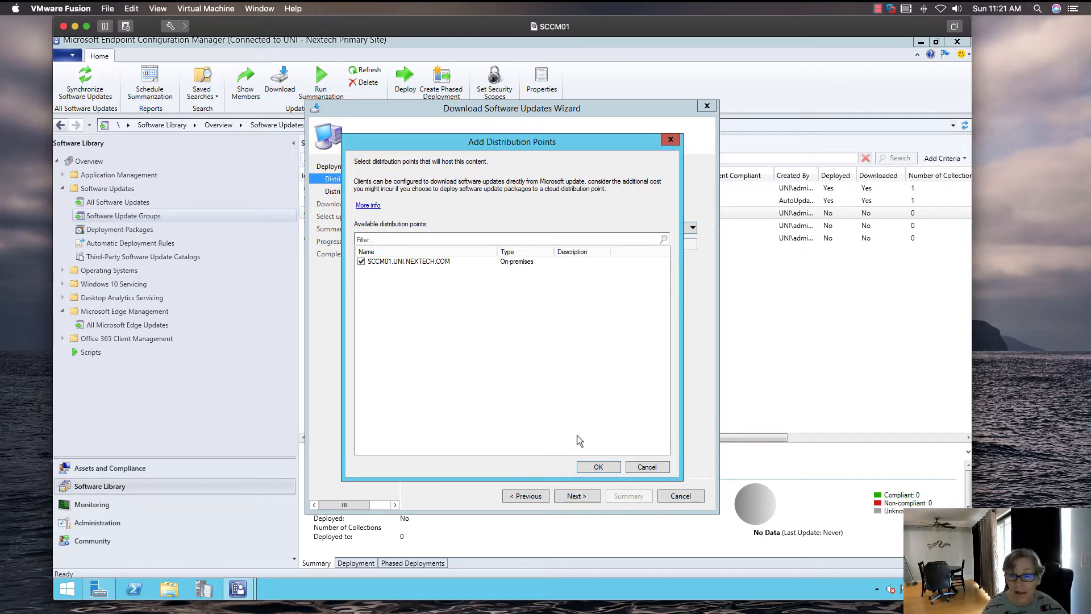
pyautogui.click(591, 464)
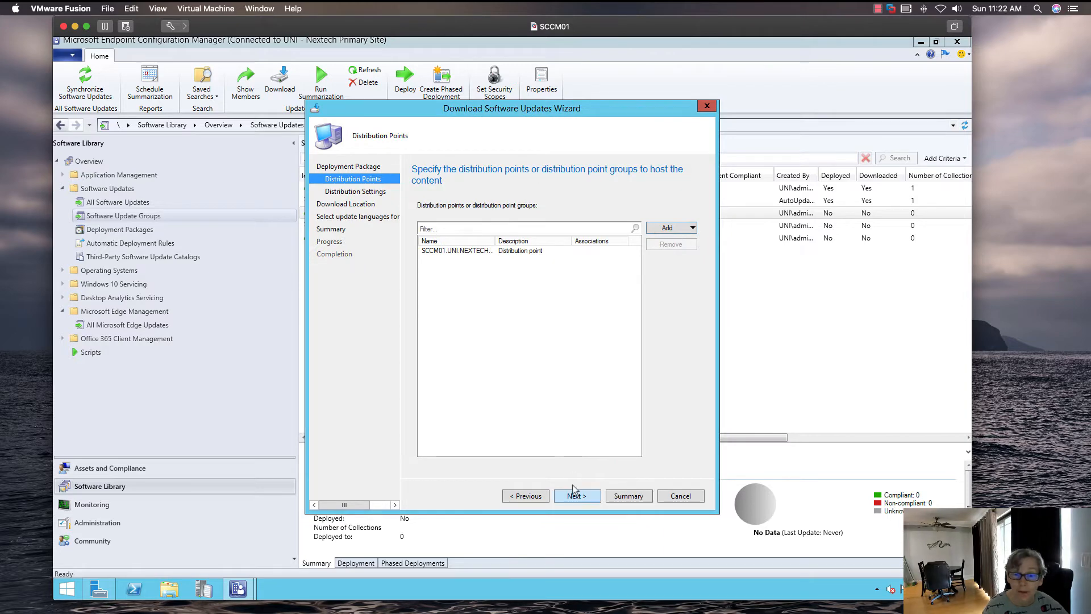
pyautogui.click(575, 495)
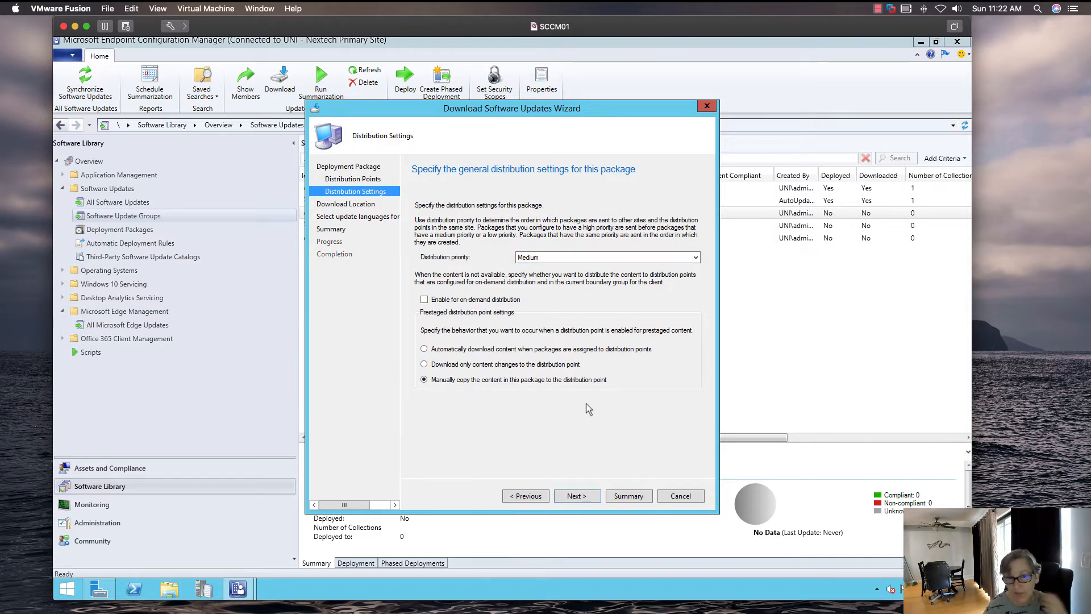
# Step: Accept the default distribution settings, Internet download source and update languages, and complete the Download Software Updates Wizard
pyautogui.click(576, 495)
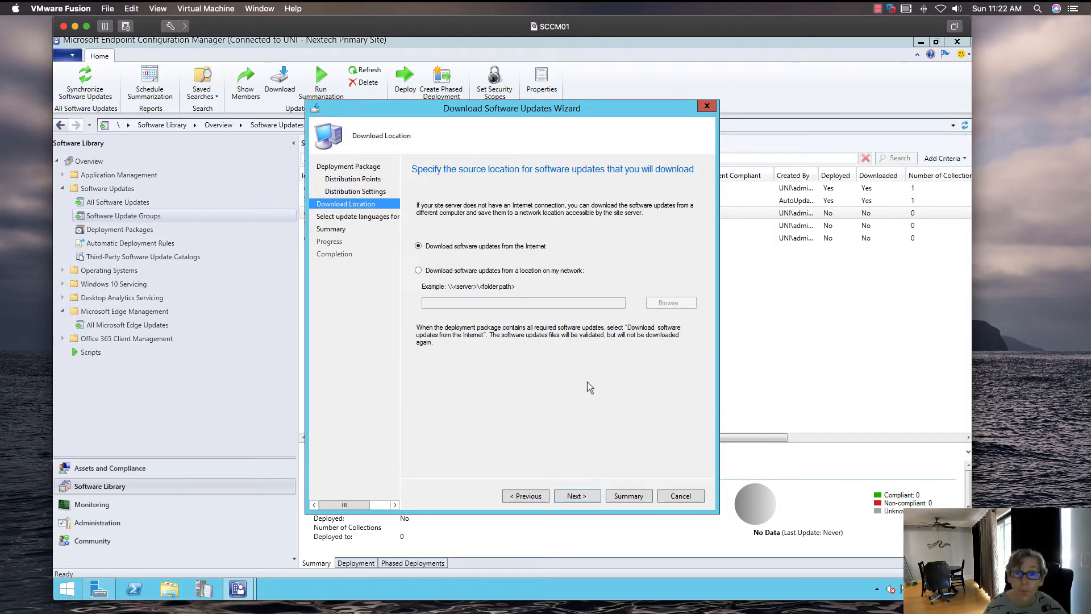
pyautogui.click(576, 495)
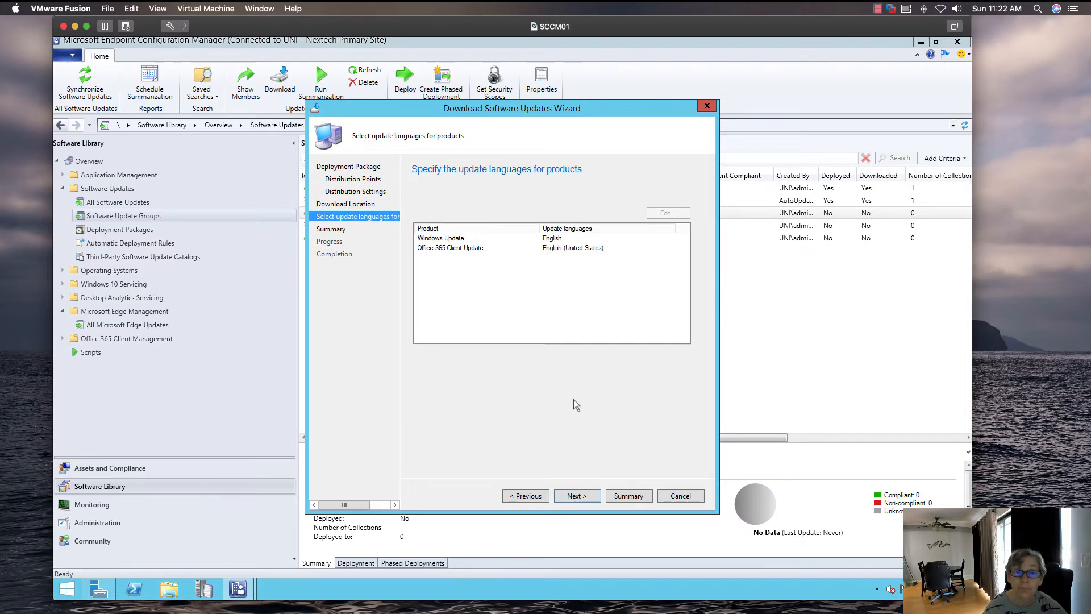
pyautogui.click(576, 496)
pyautogui.click(576, 495)
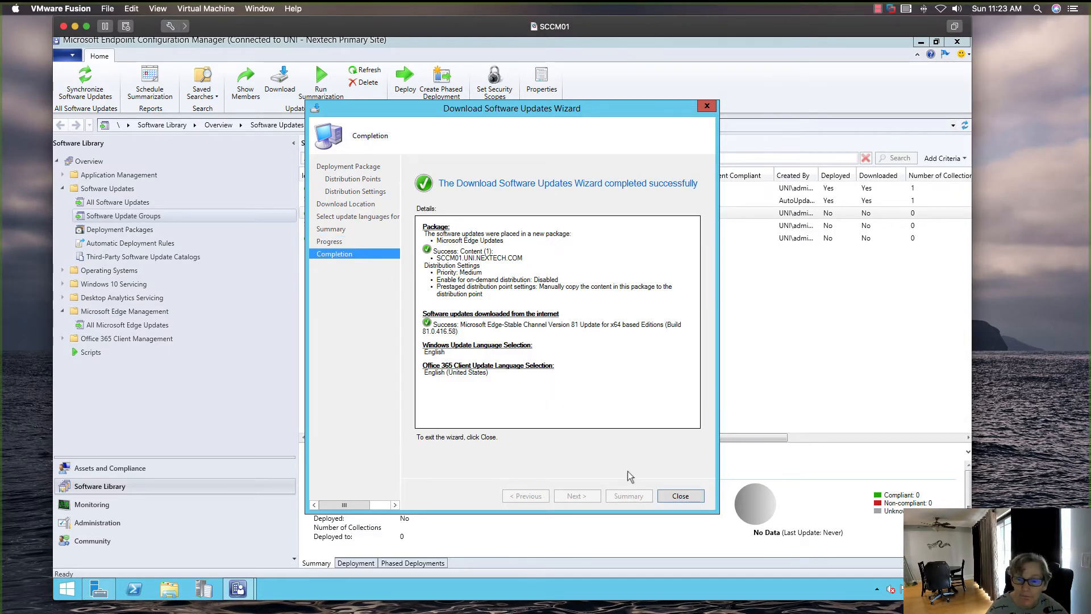
pyautogui.click(670, 495)
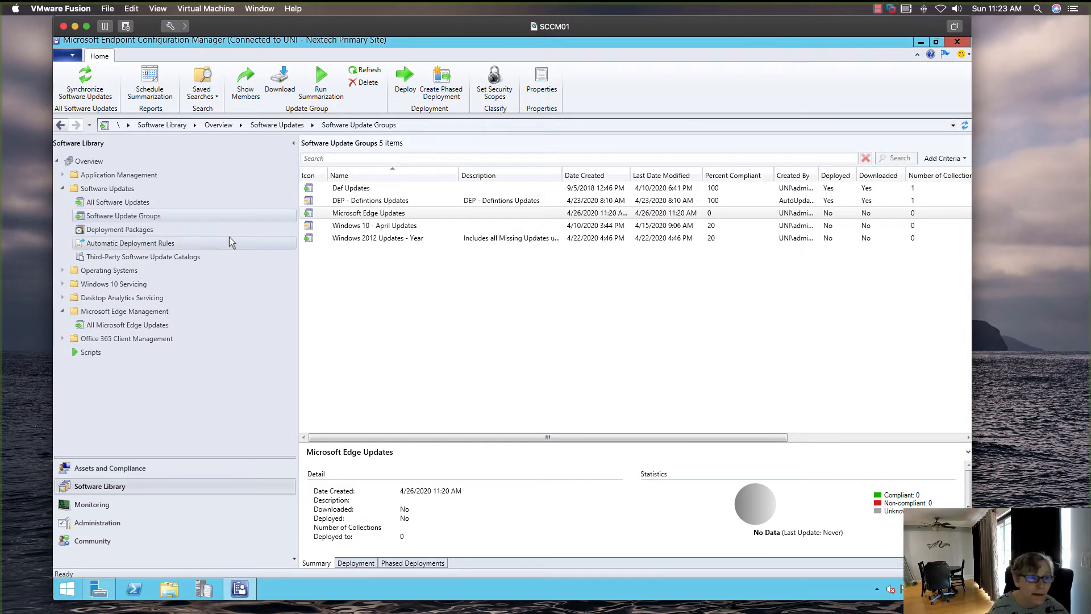
# Step: Search the content status monitoring list for "edge" and check the distribution status of the Microsoft Edge Updates package
pyautogui.click(111, 501)
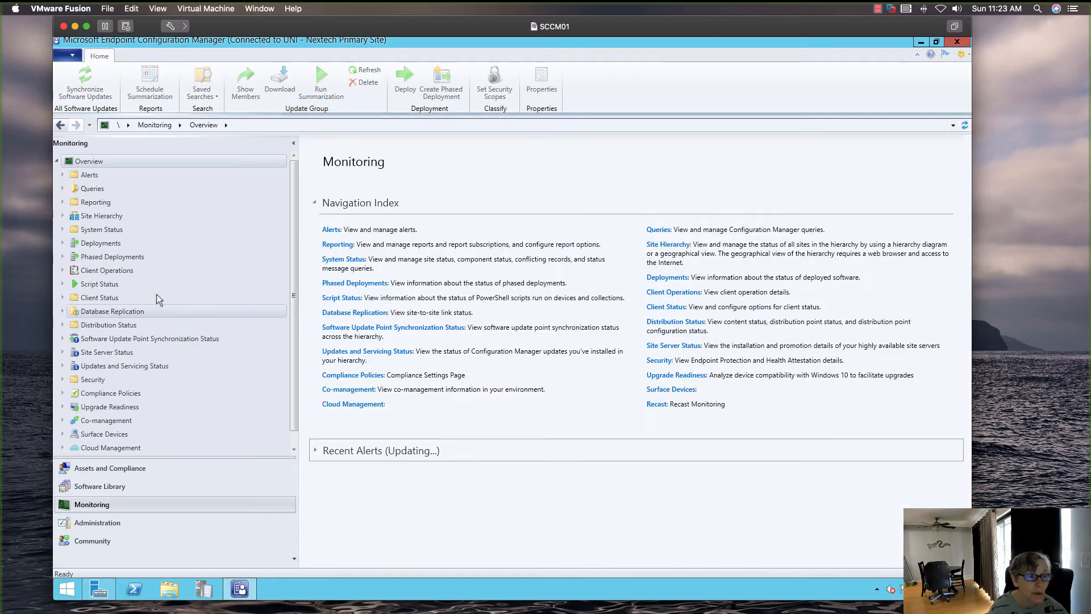
pyautogui.click(62, 324)
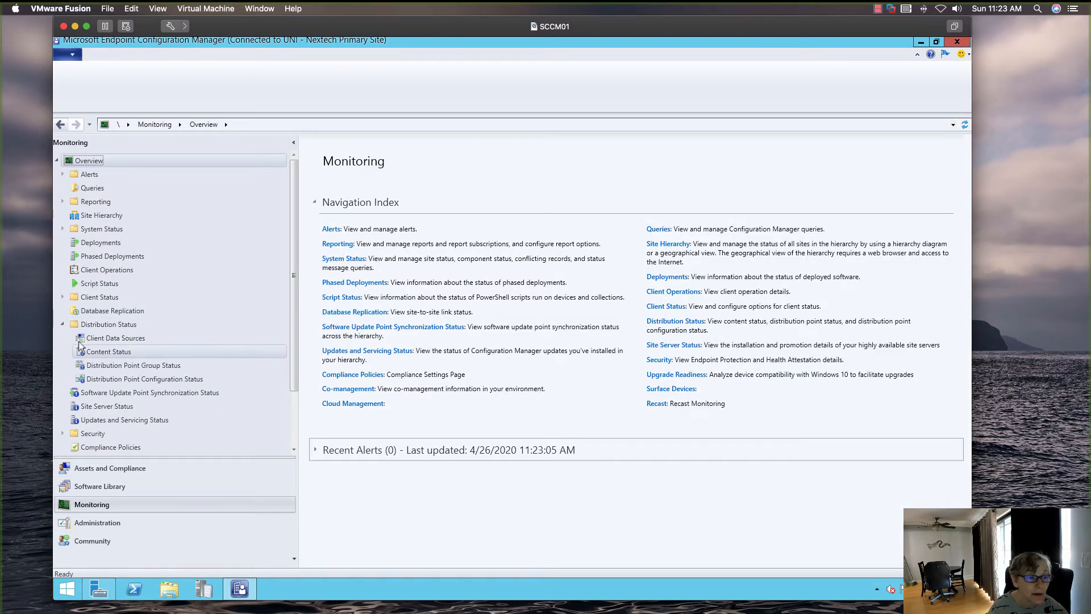
pyautogui.click(105, 351)
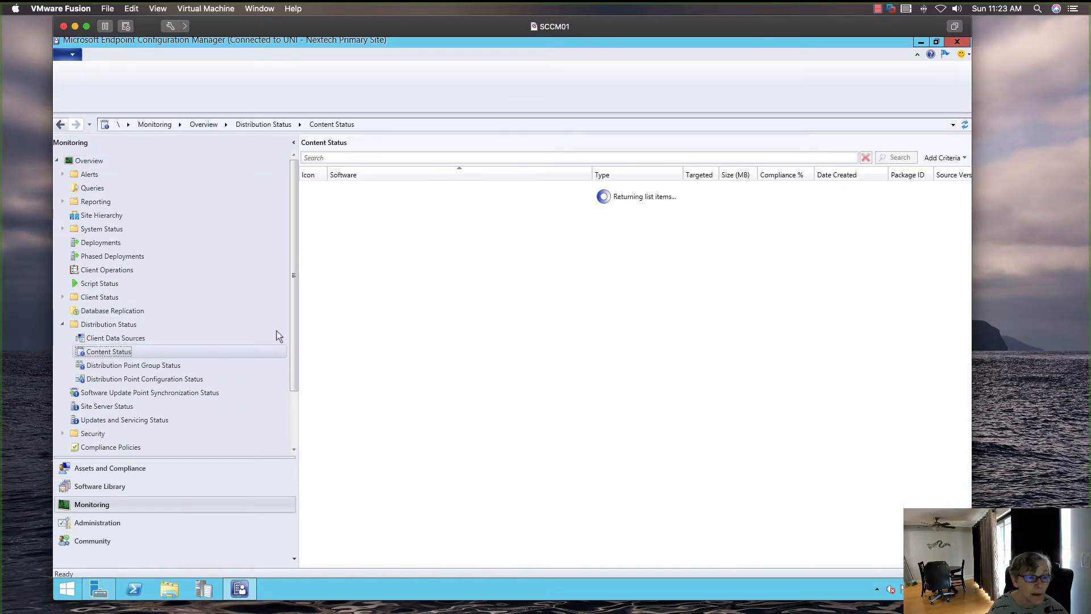
pyautogui.click(351, 157)
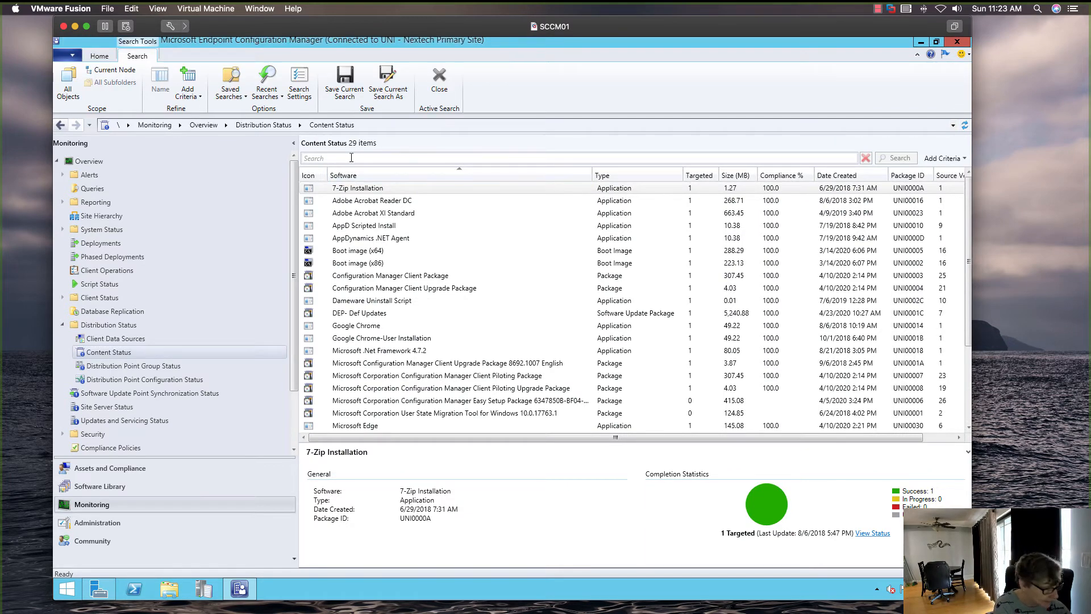
pyautogui.write('edge')
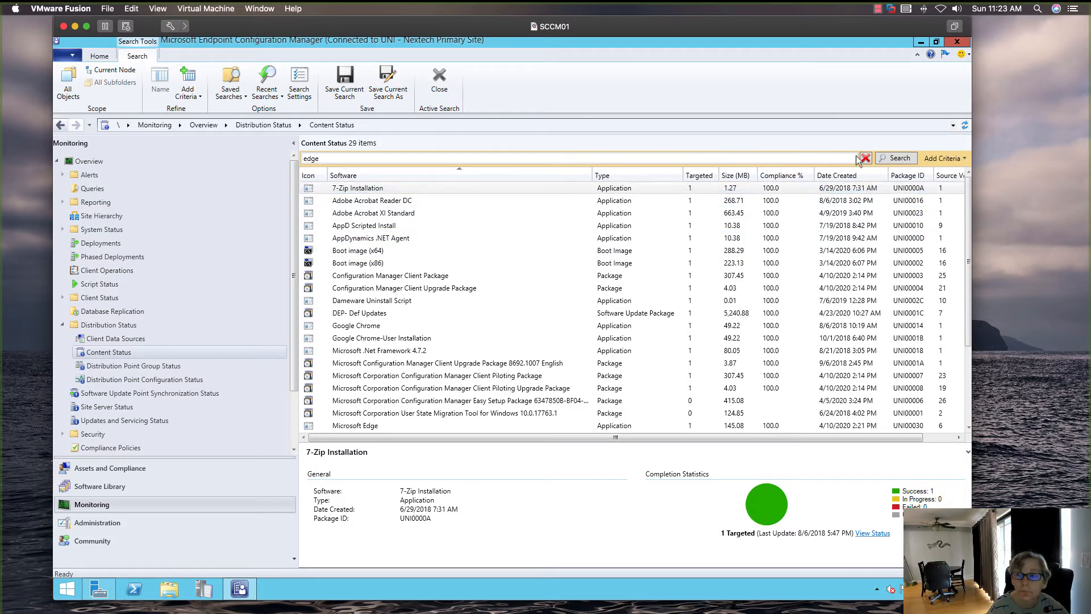
pyautogui.click(889, 158)
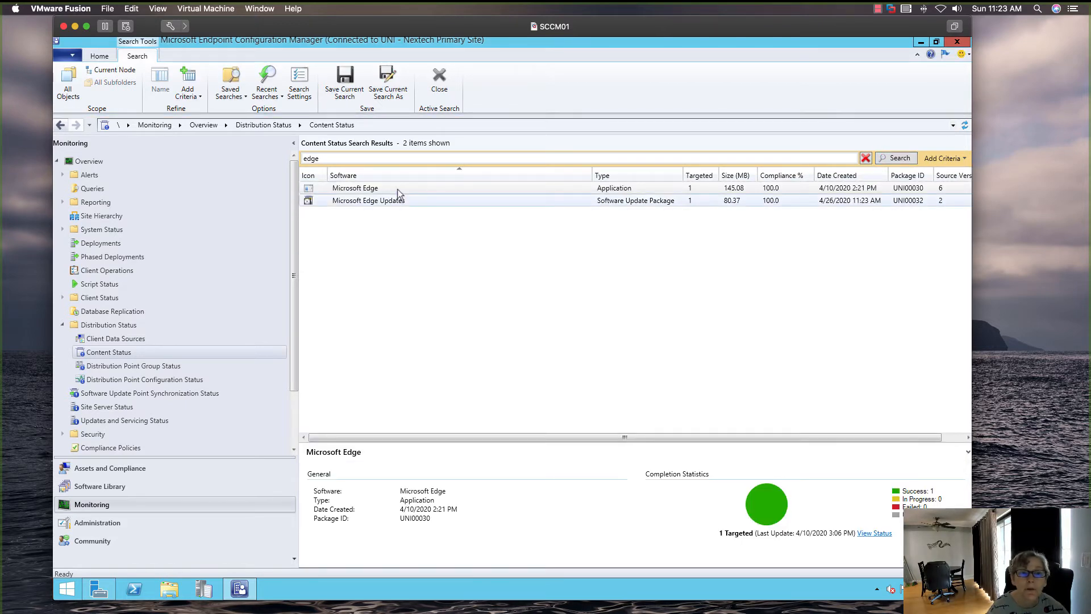
pyautogui.click(398, 189)
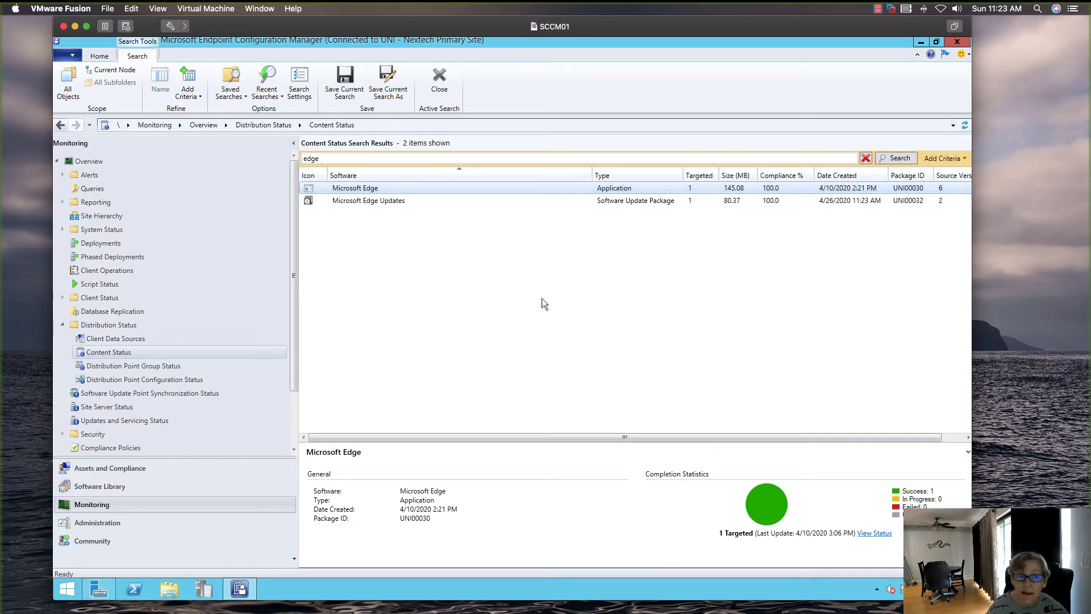
pyautogui.click(391, 200)
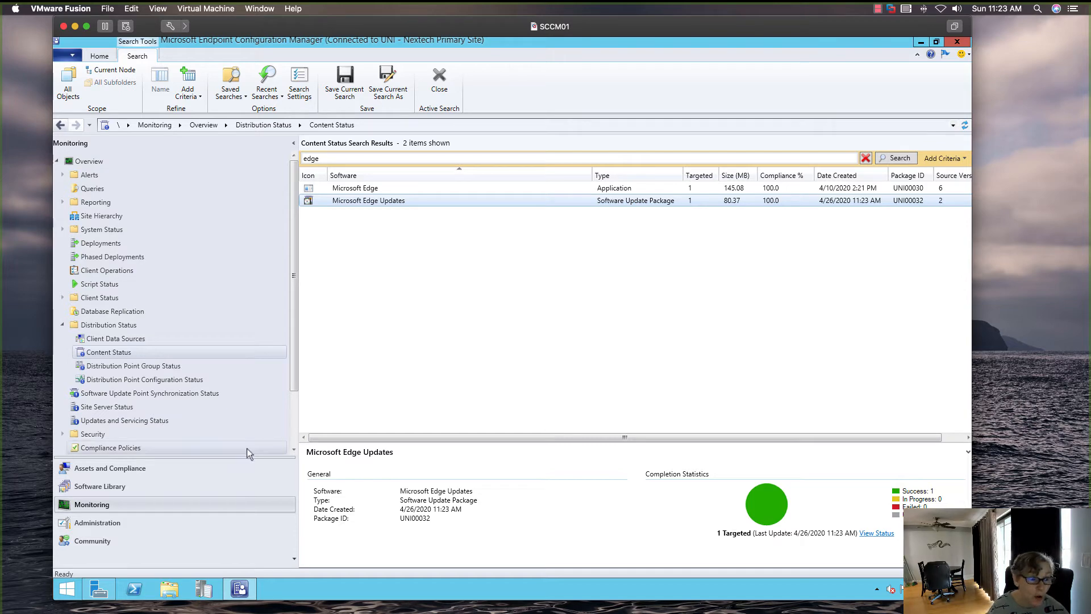
# Step: Start a deployment of the Microsoft Edge Updates software update group and name it Microsoft Edge Updates - April
pyautogui.click(141, 484)
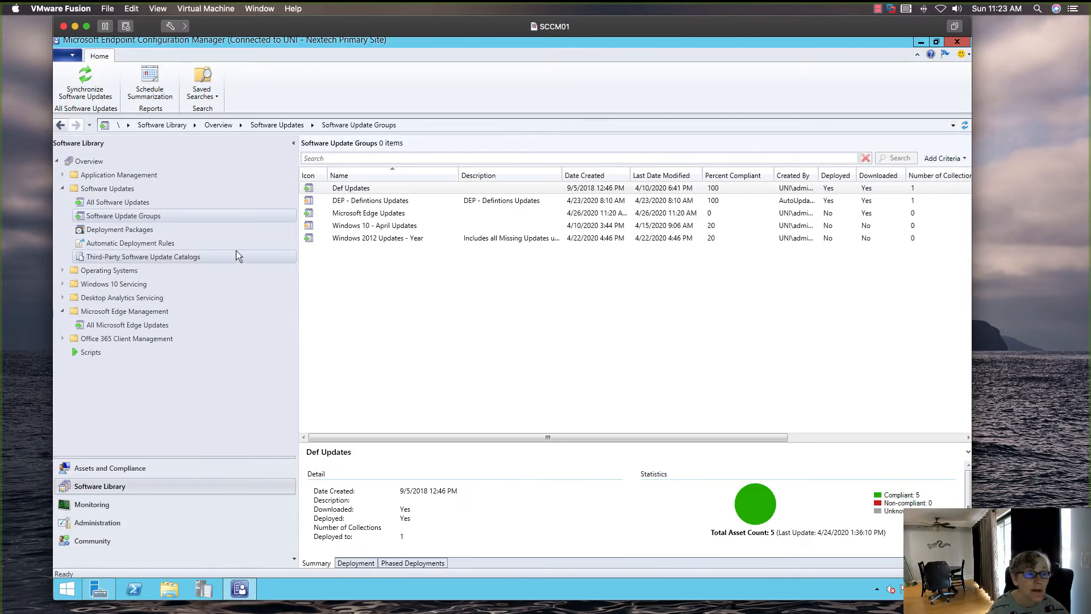
pyautogui.click(354, 213)
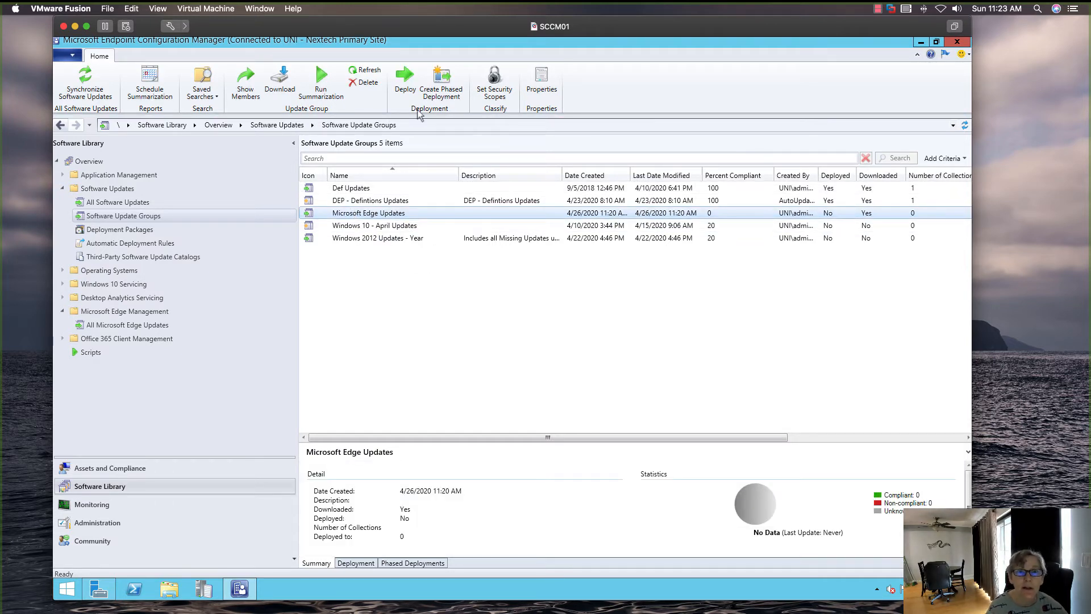
pyautogui.click(405, 81)
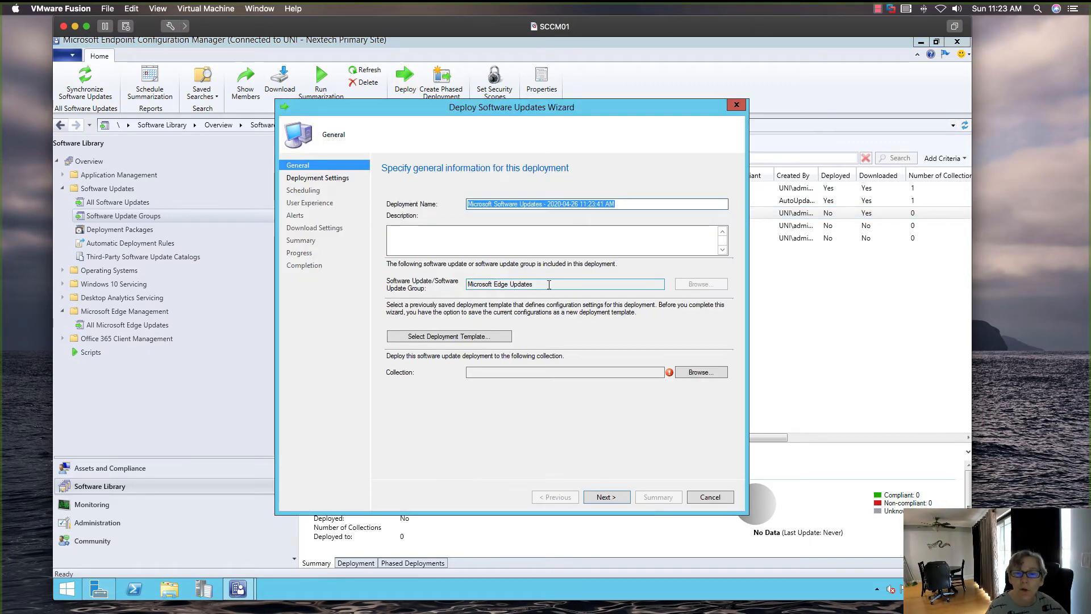
pyautogui.moveTo(549, 284); pyautogui.dragTo(464, 284)
pyautogui.hotkey('ctrl', 'c')
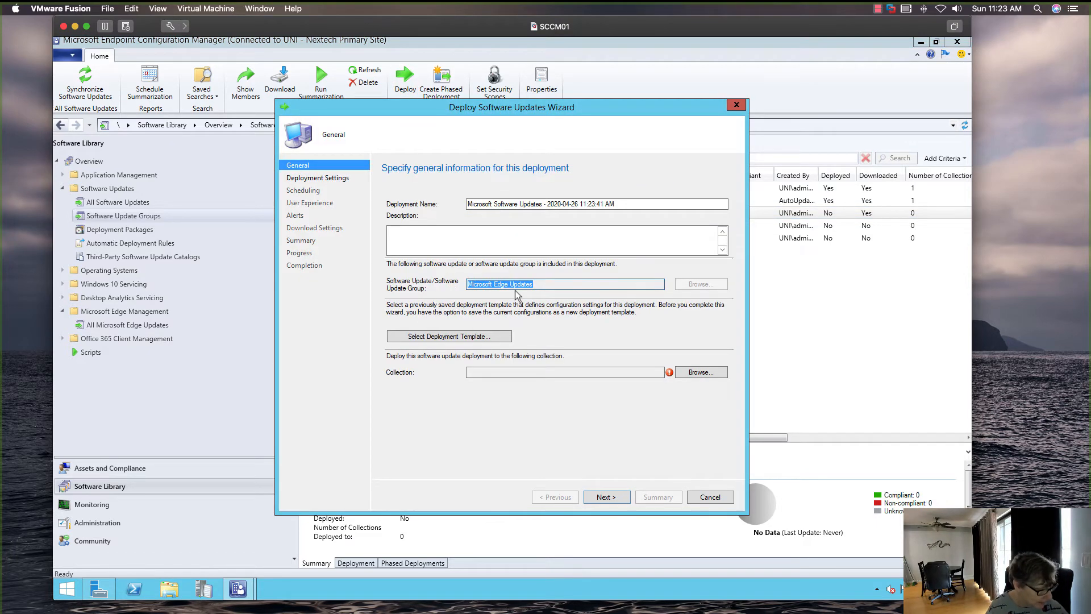
pyautogui.moveTo(634, 204); pyautogui.dragTo(460, 206)
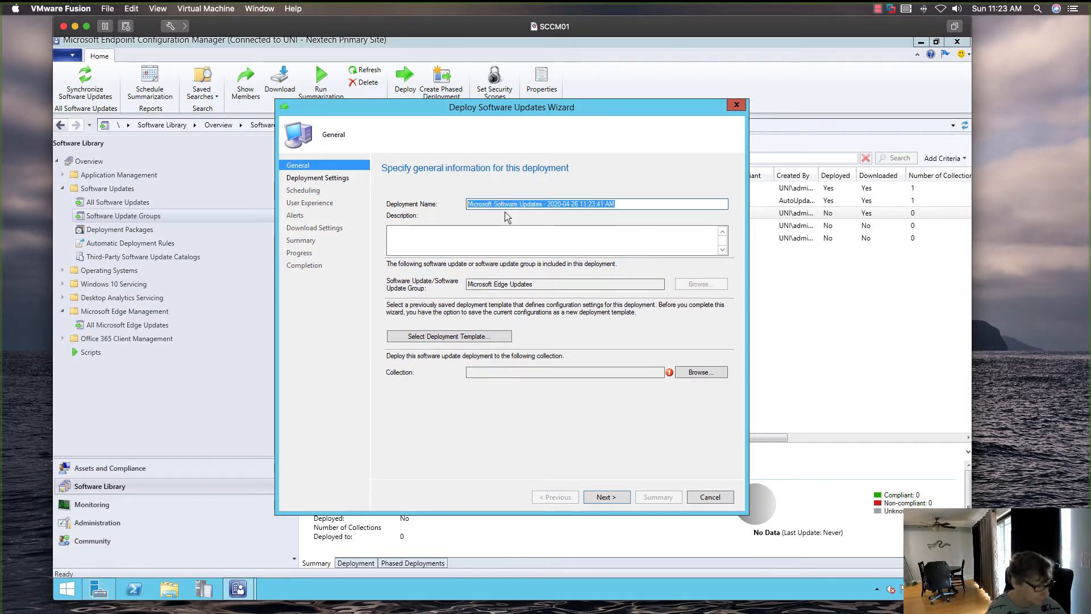
pyautogui.hotkey('ctrl', 'v')
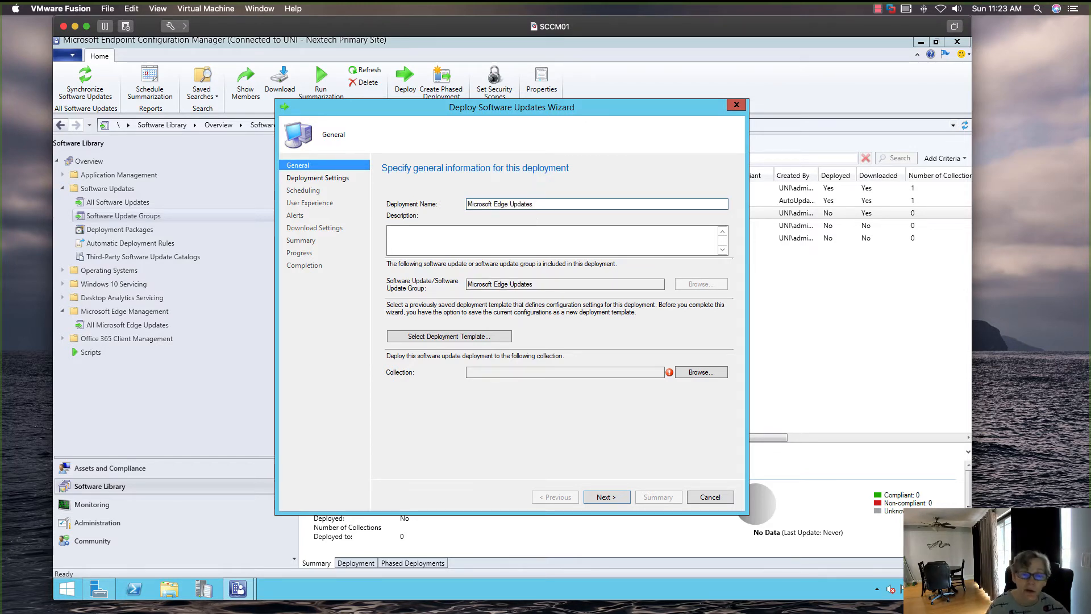
pyautogui.write('- Apr')
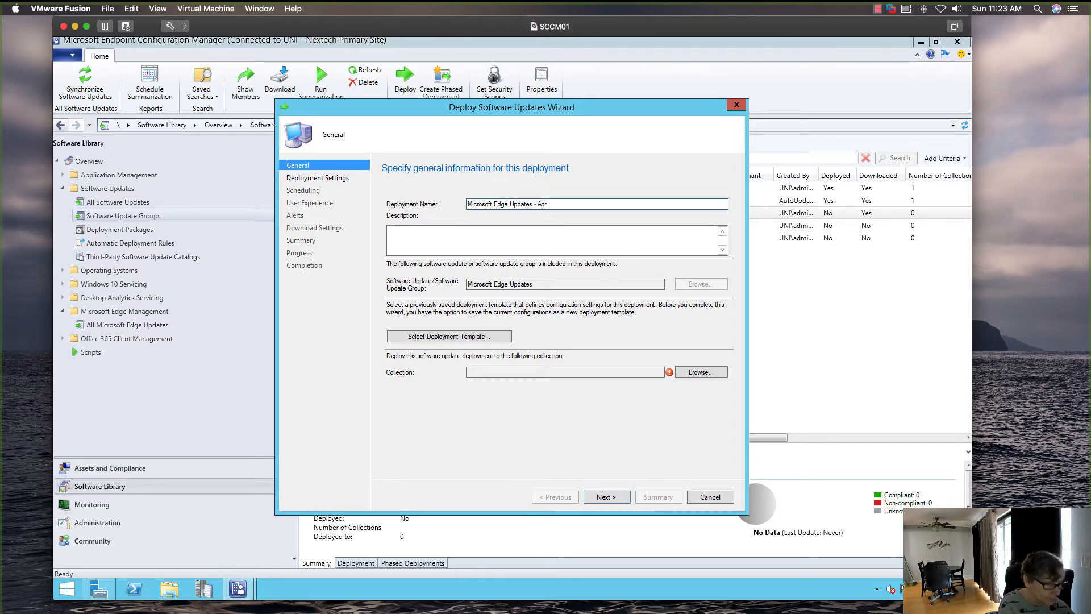
pyautogui.write('il')
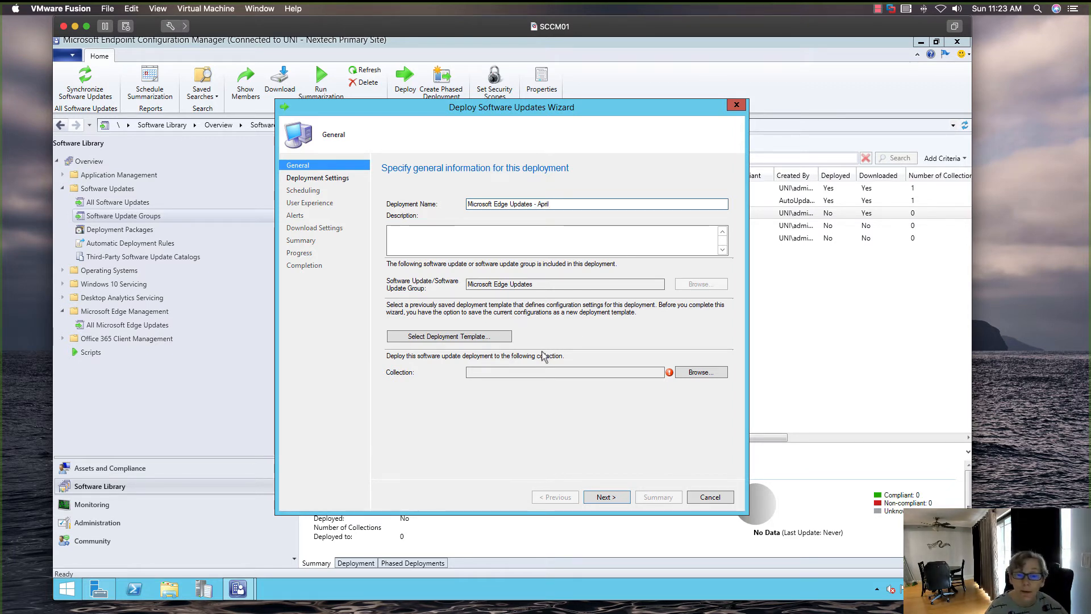
# Step: Target the deployment at the Windows 10 Computers collection from the Desktops folder
pyautogui.click(659, 372)
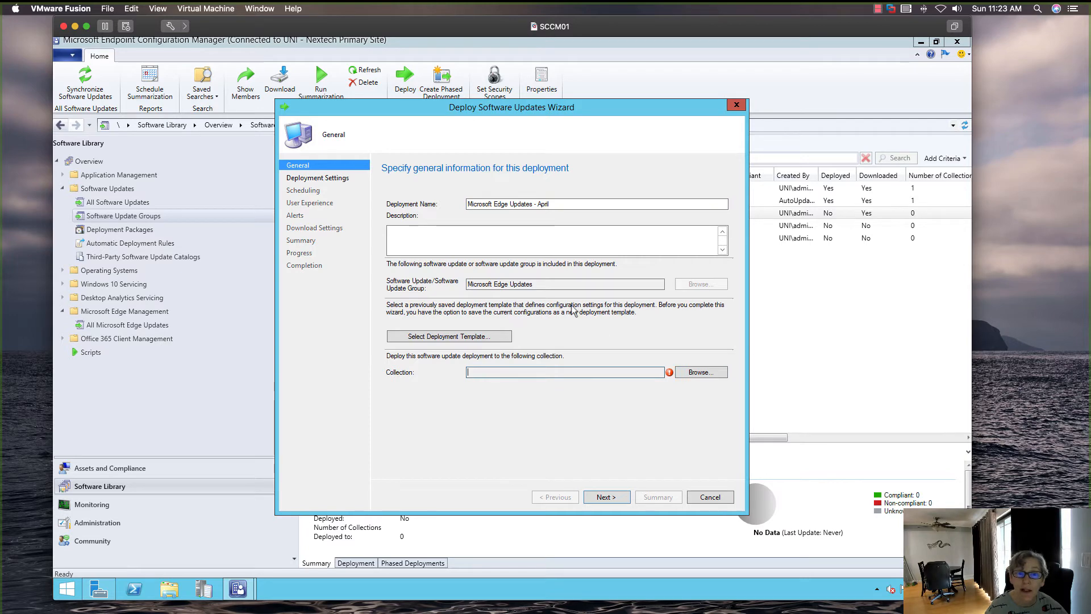
pyautogui.click(685, 372)
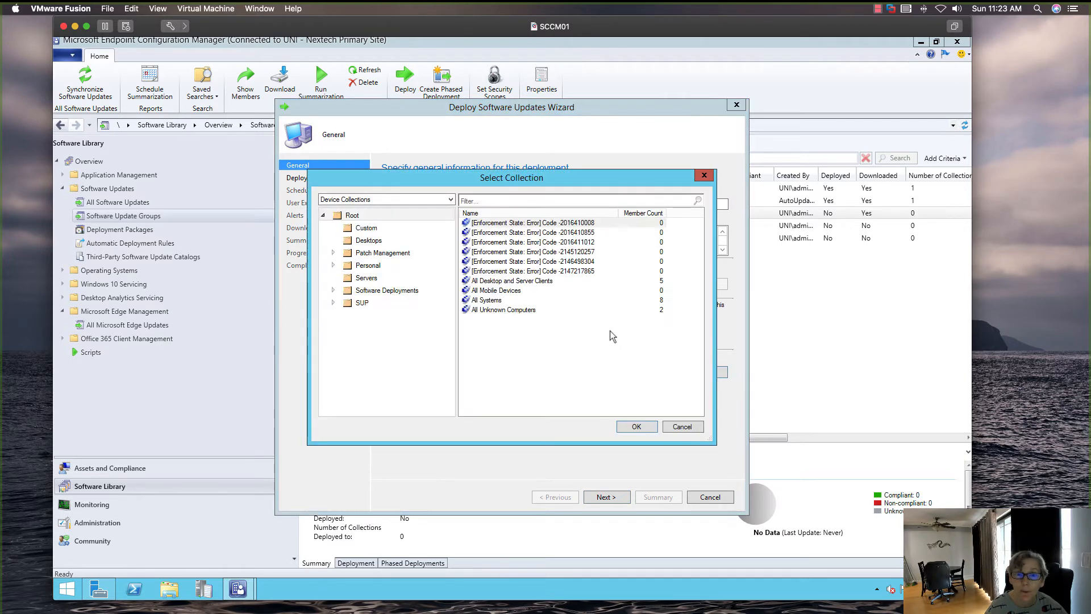
pyautogui.click(369, 241)
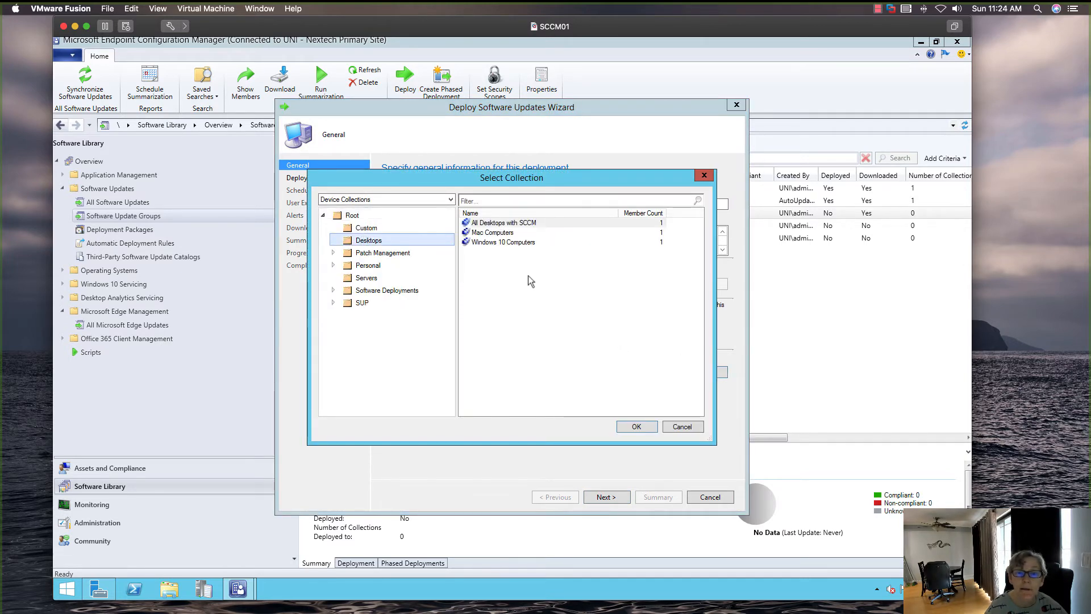
pyautogui.click(506, 241)
pyautogui.click(632, 426)
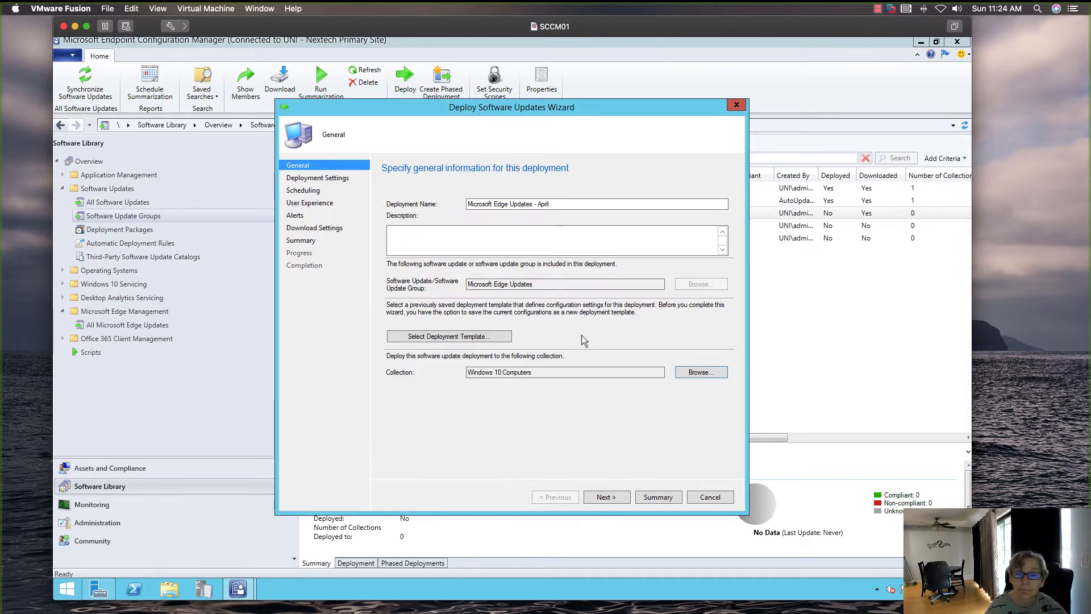
pyautogui.click(605, 497)
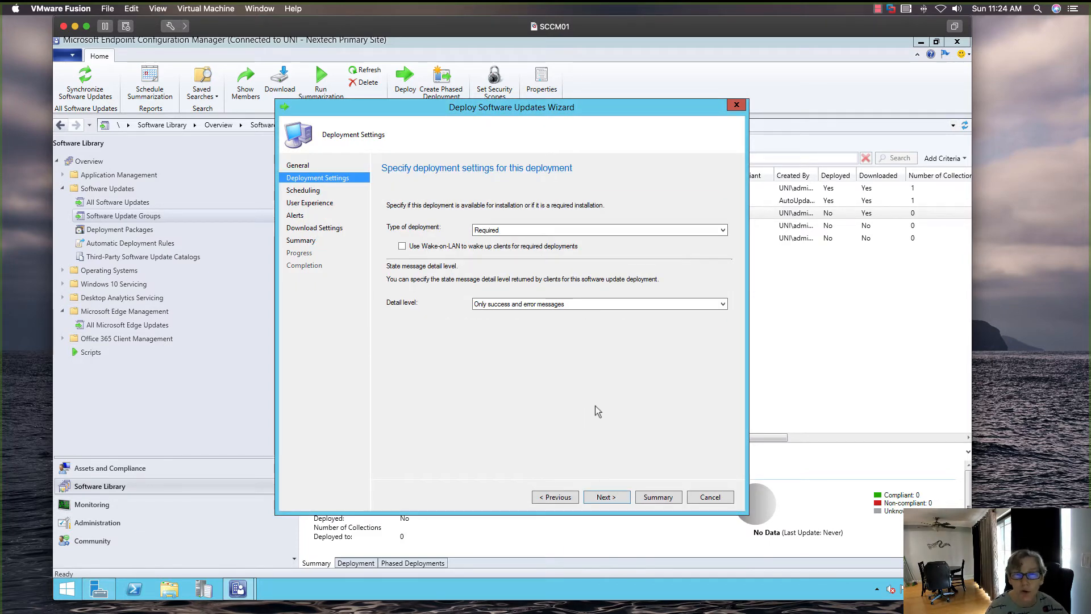
# Step: Set the deployment type to Available and schedule it by client local time, with updates available as soon as possible
pyautogui.click(562, 228)
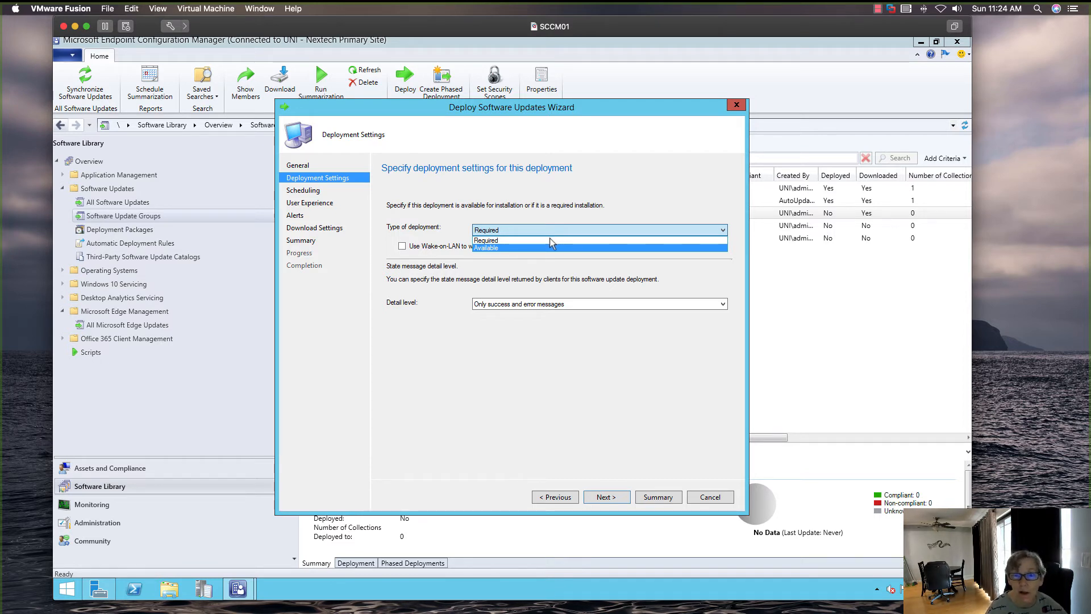
pyautogui.click(550, 240)
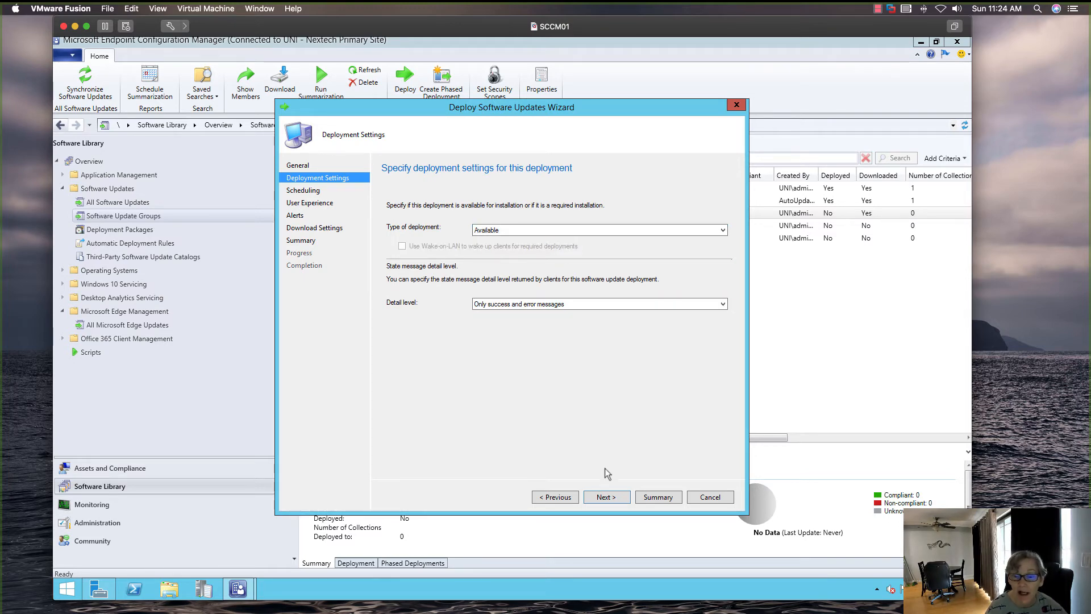
pyautogui.click(605, 496)
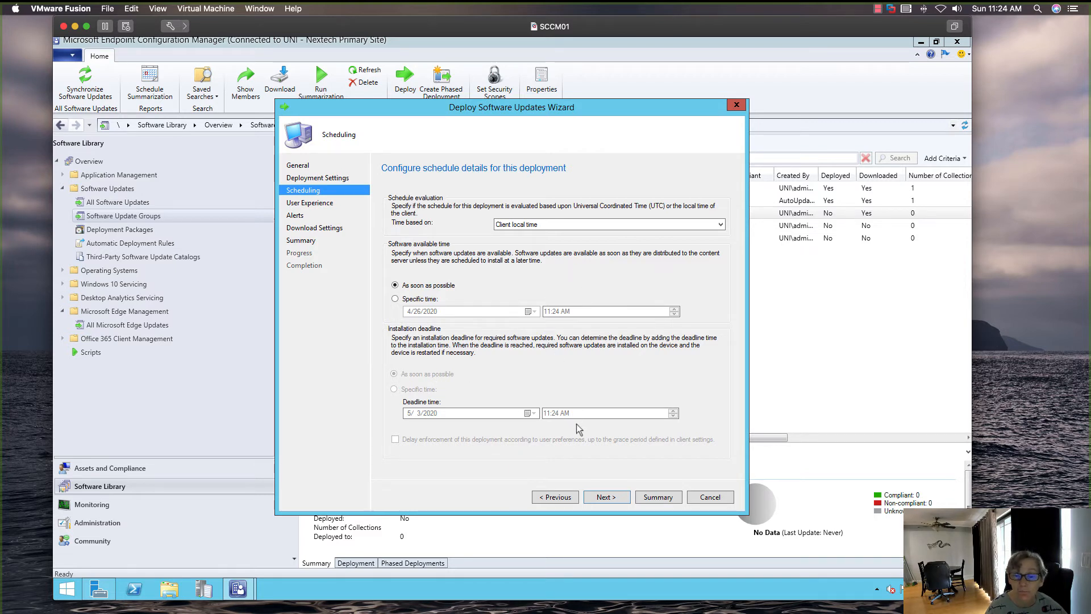
pyautogui.click(596, 222)
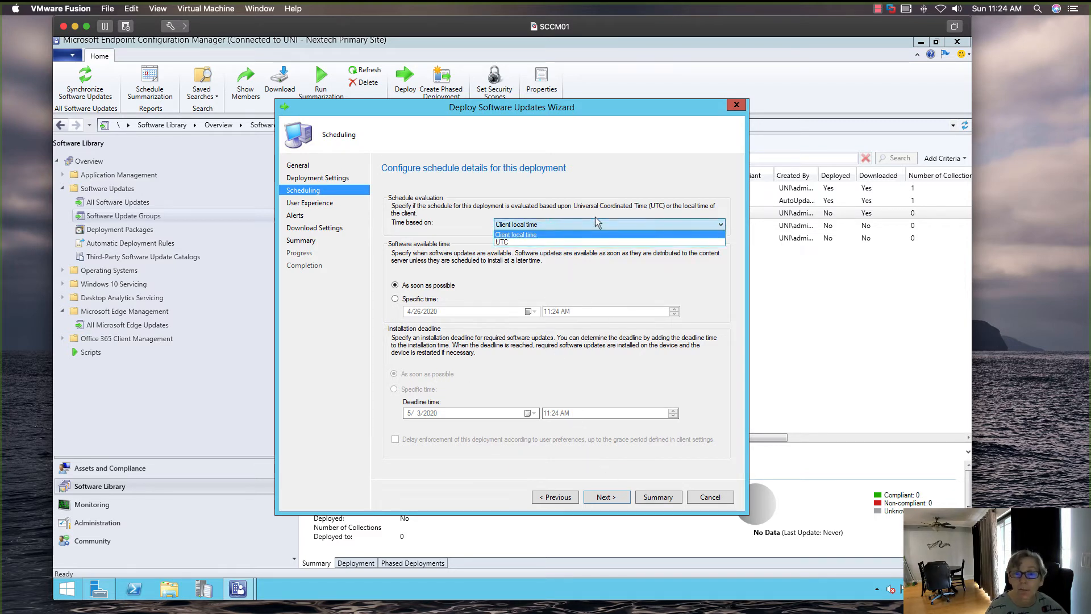
pyautogui.click(594, 234)
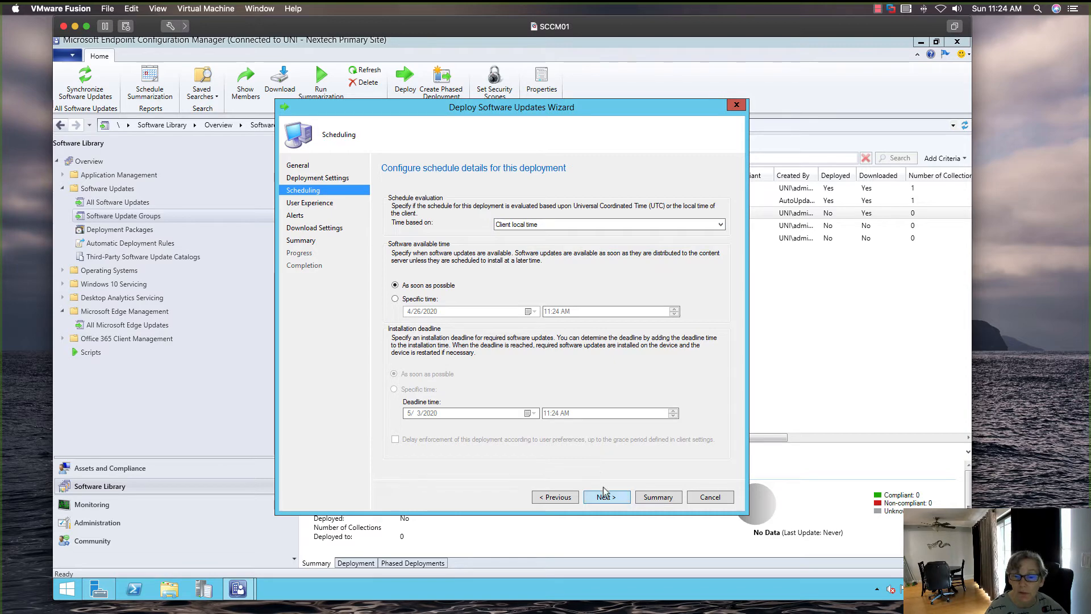
pyautogui.click(604, 494)
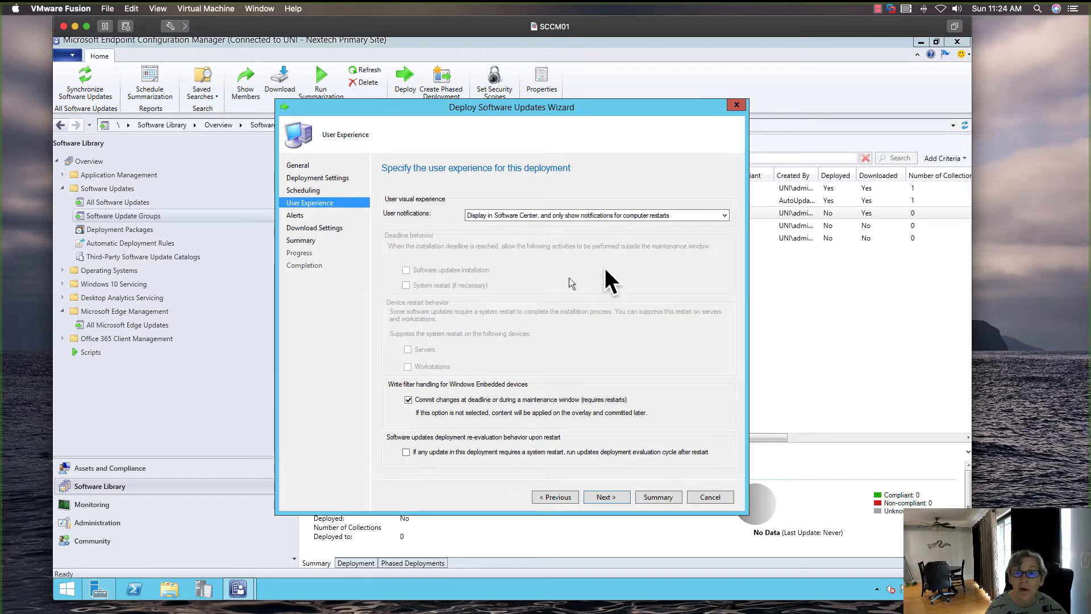
# Step: Enable the updates deployment evaluation cycle after restart and complete the deployment wizard with default alert and download settings
pyautogui.click(418, 452)
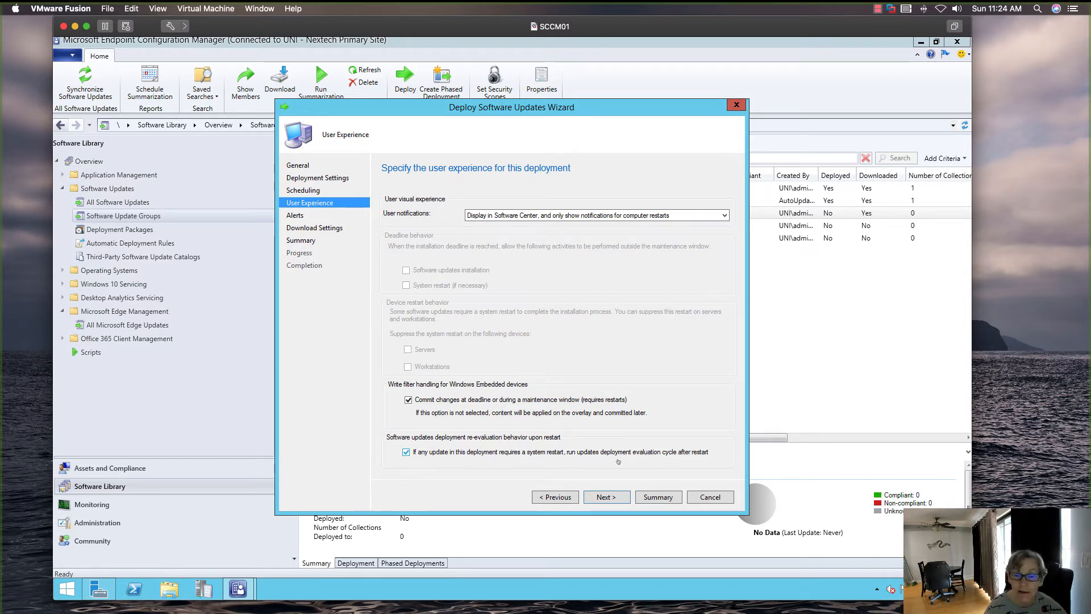
pyautogui.click(617, 496)
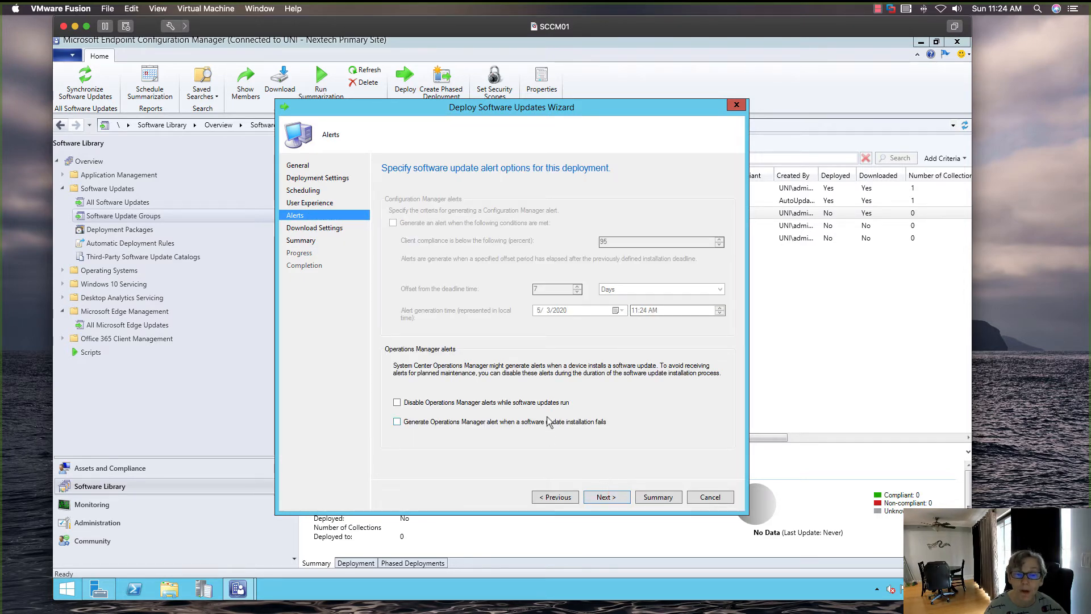
pyautogui.click(604, 496)
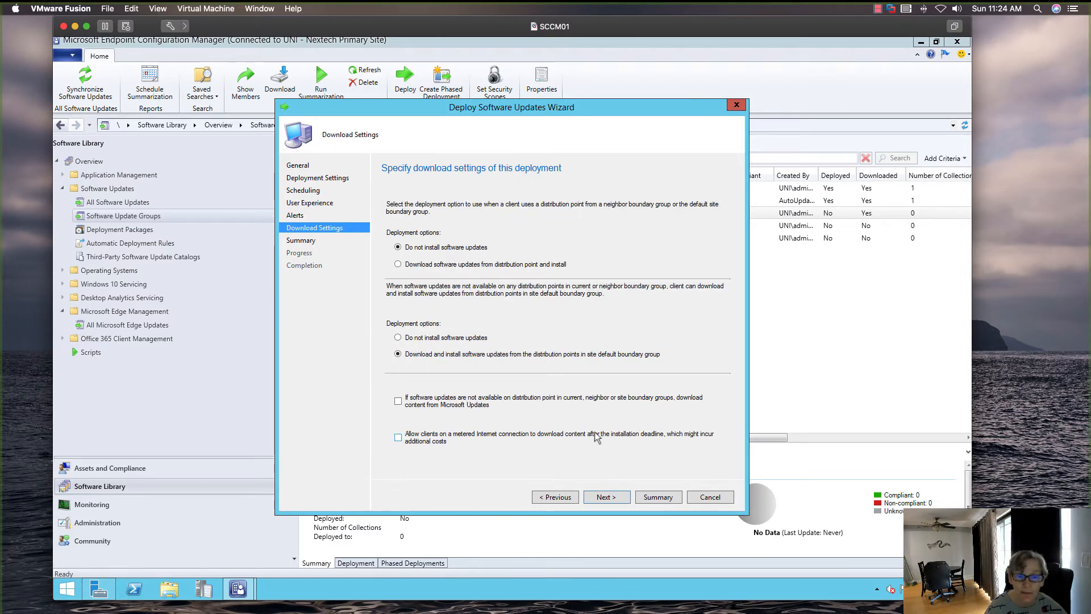
pyautogui.click(604, 496)
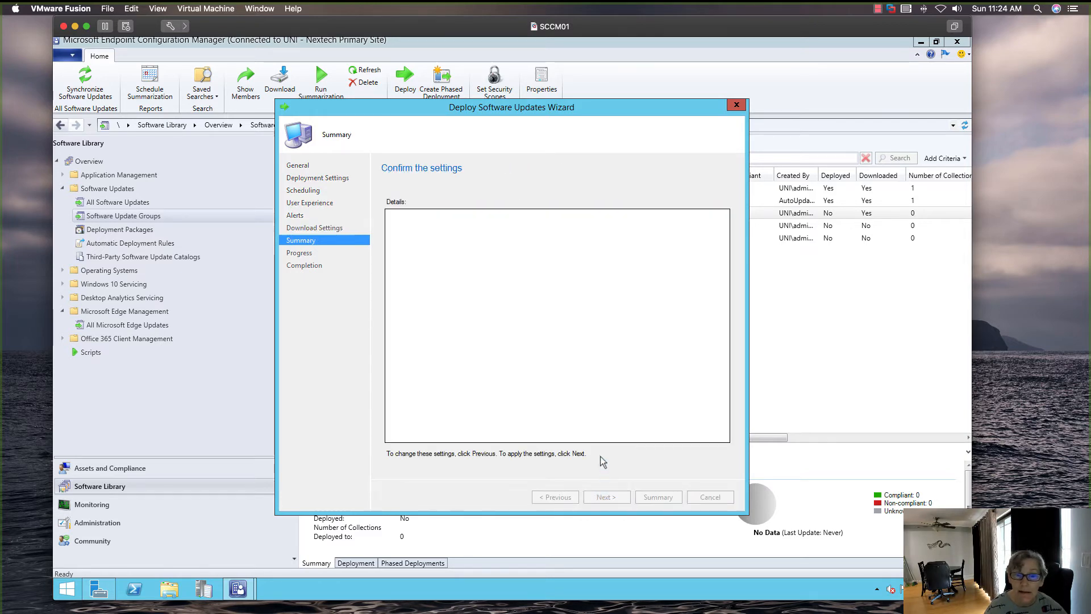
pyautogui.click(606, 497)
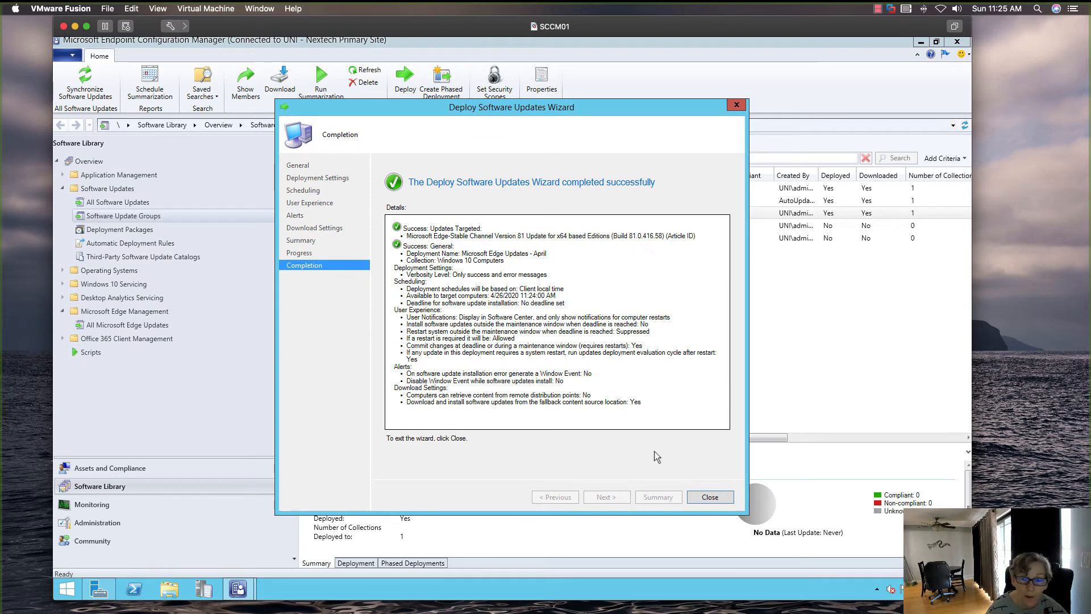
pyautogui.click(705, 495)
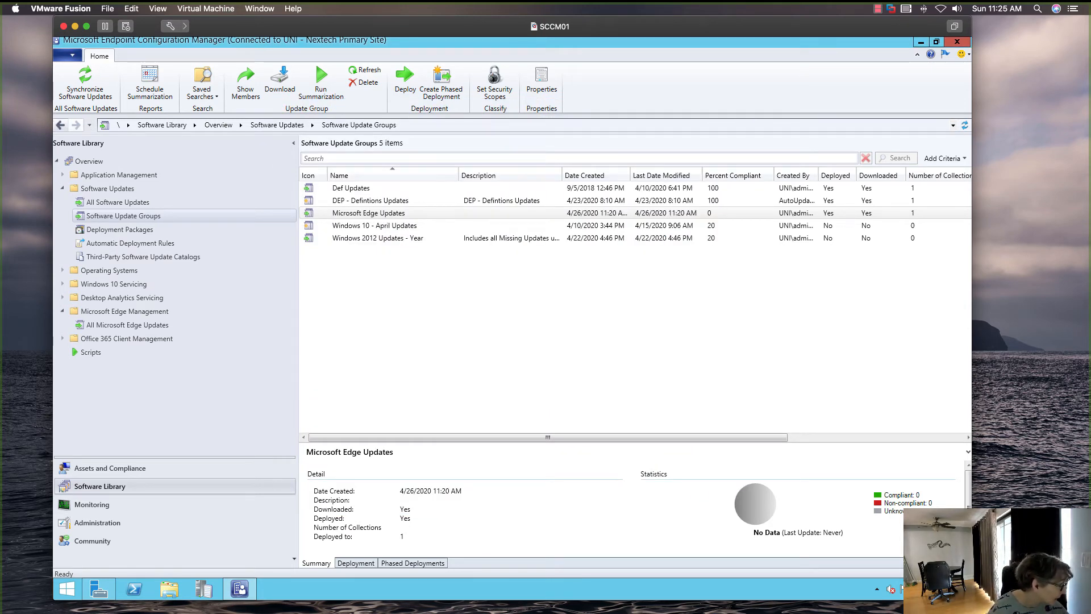
pyautogui.press('super+grave')
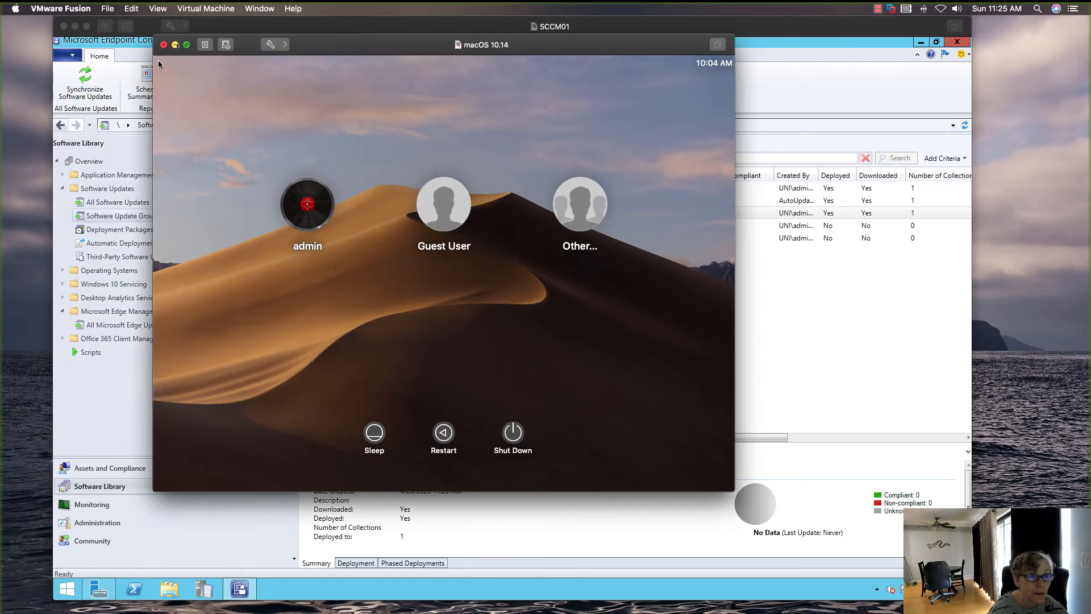
pyautogui.press('super+grave')
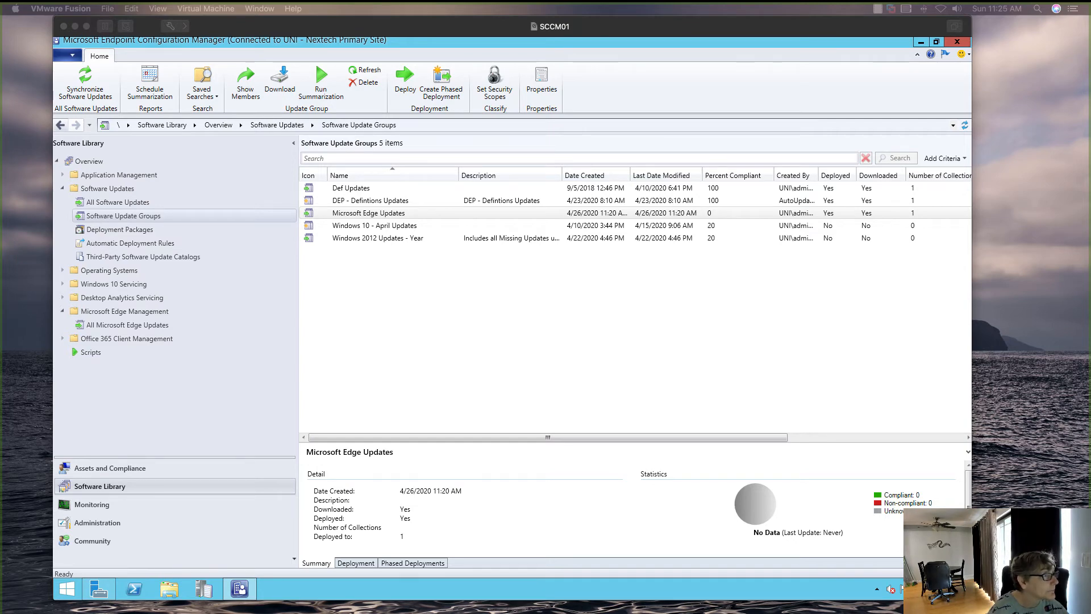
# Step: Switch to the Windows 10 x64 virtual machine, close its open folder windows and open the Configuration Manager client properties from Control Panel
pyautogui.hotkey('ctrl', 'Right')
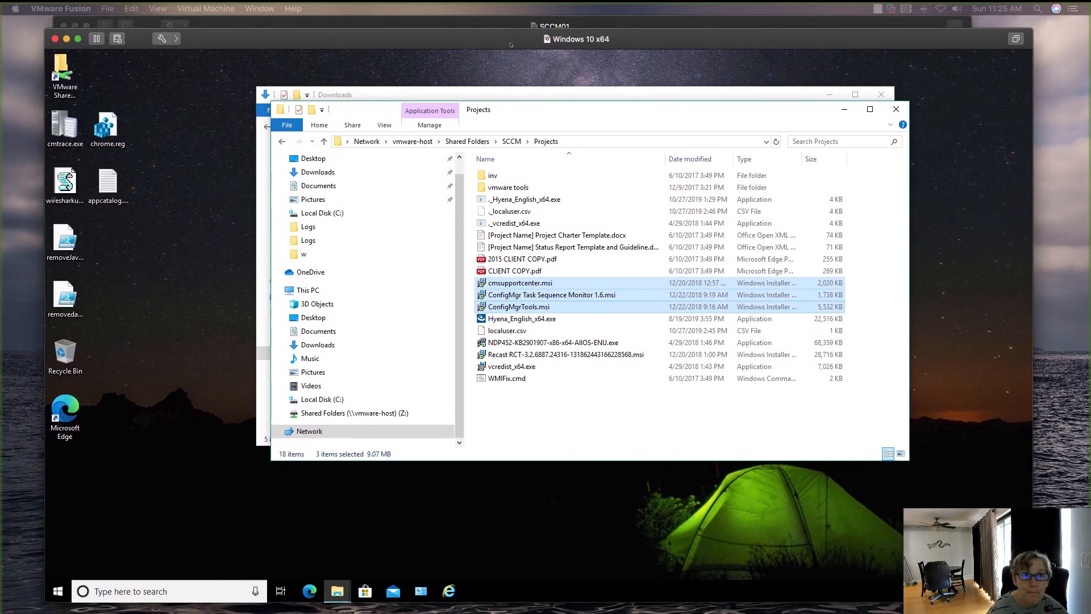
pyautogui.click(885, 103)
pyautogui.click(869, 88)
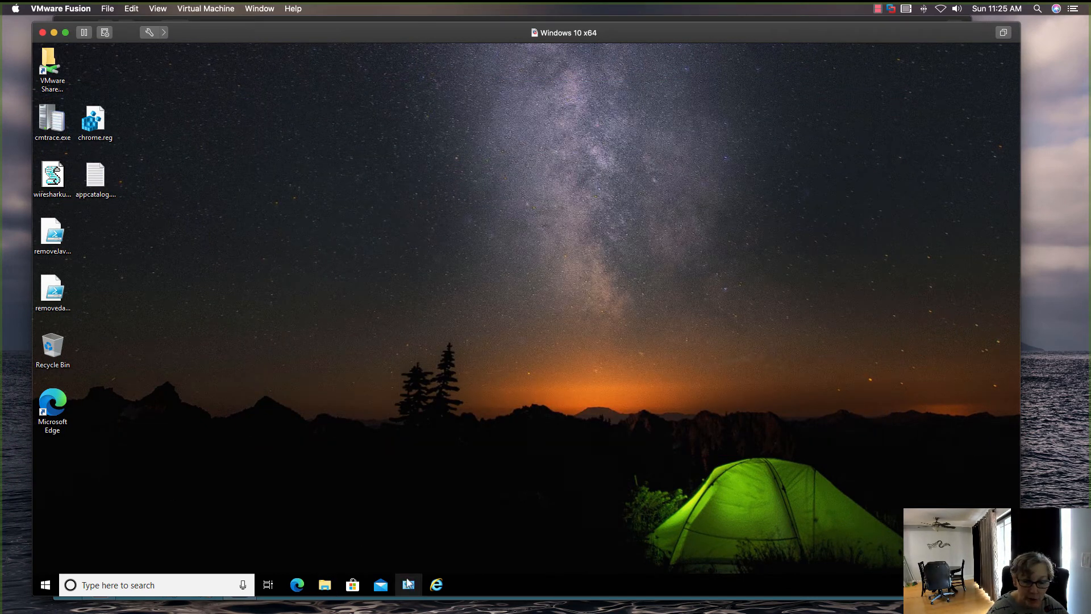
pyautogui.click(408, 585)
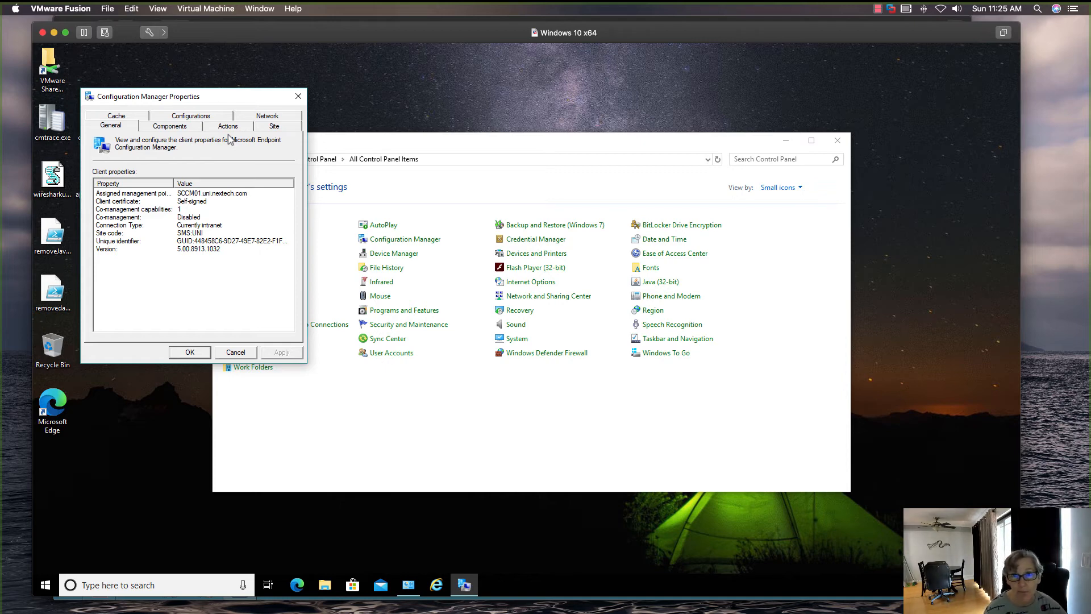
# Step: Run the Machine Policy Retrieval & Evaluation Cycle on the client
pyautogui.click(228, 126)
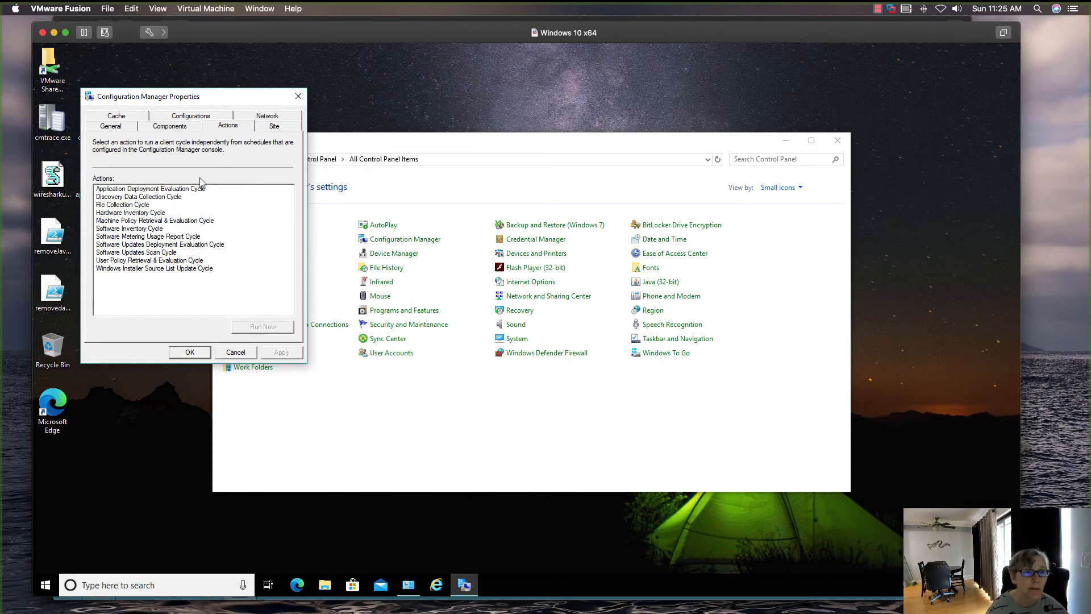
pyautogui.click(187, 220)
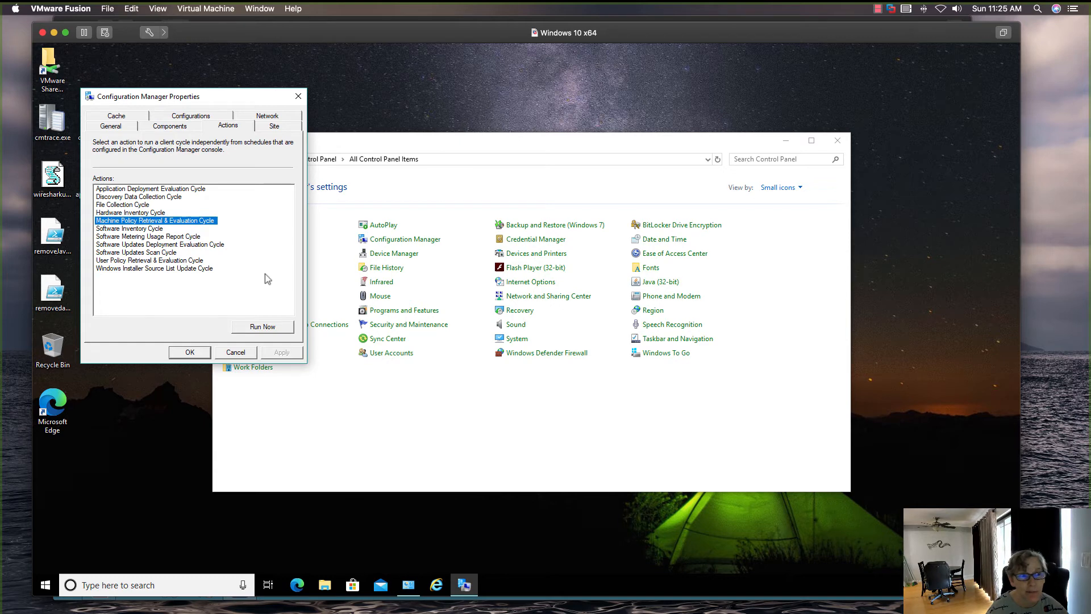
pyautogui.click(269, 326)
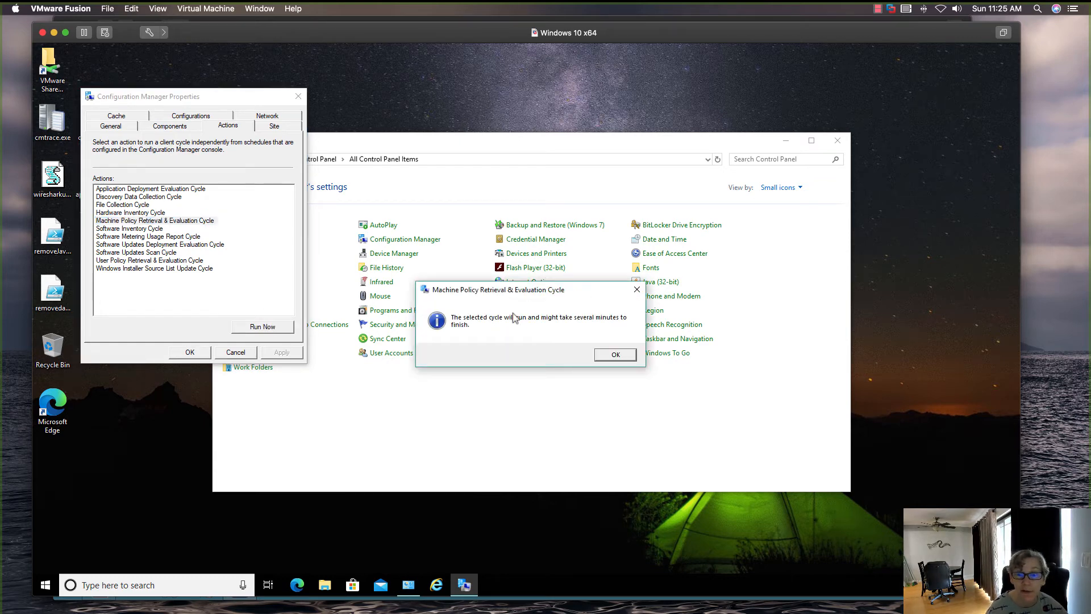
pyautogui.click(600, 353)
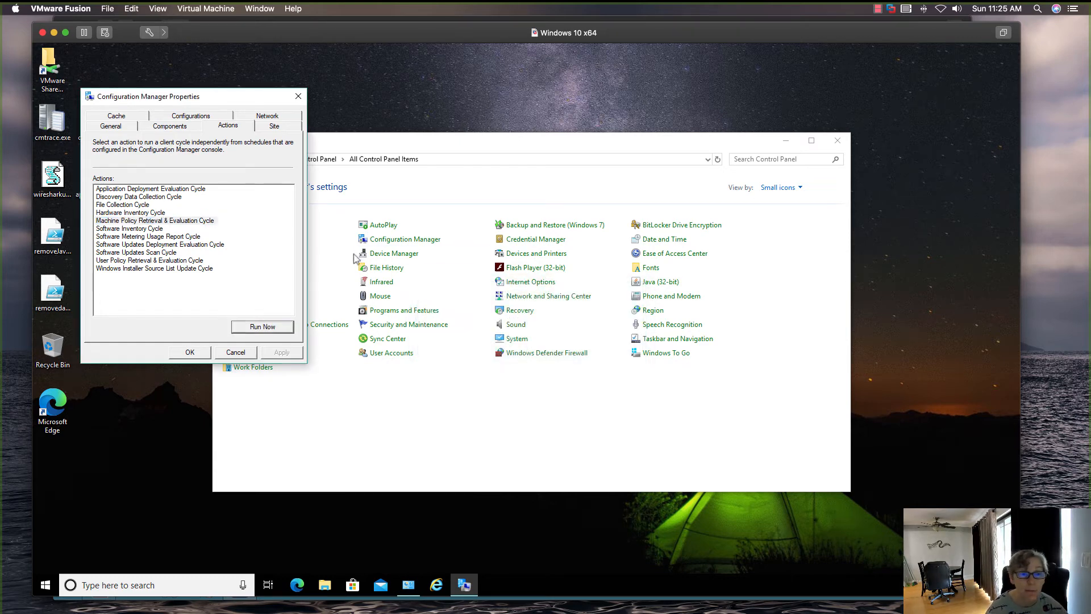
# Step: Run the Software Updates Deployment Evaluation Cycle on the client, and close the client properties and Control Panel
pyautogui.click(225, 244)
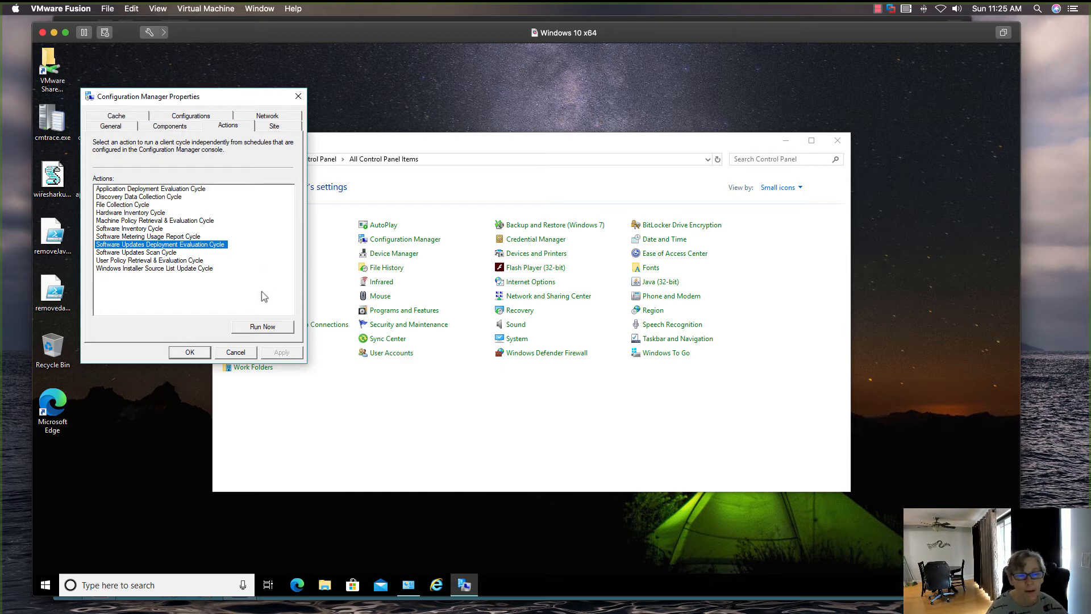
pyautogui.click(263, 326)
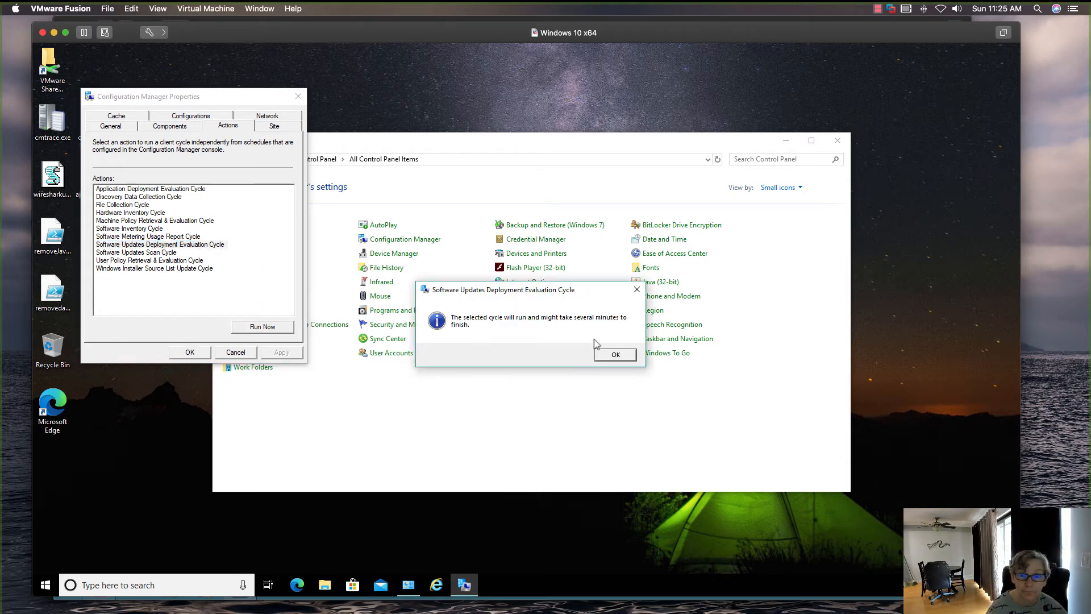
pyautogui.click(613, 354)
pyautogui.click(204, 351)
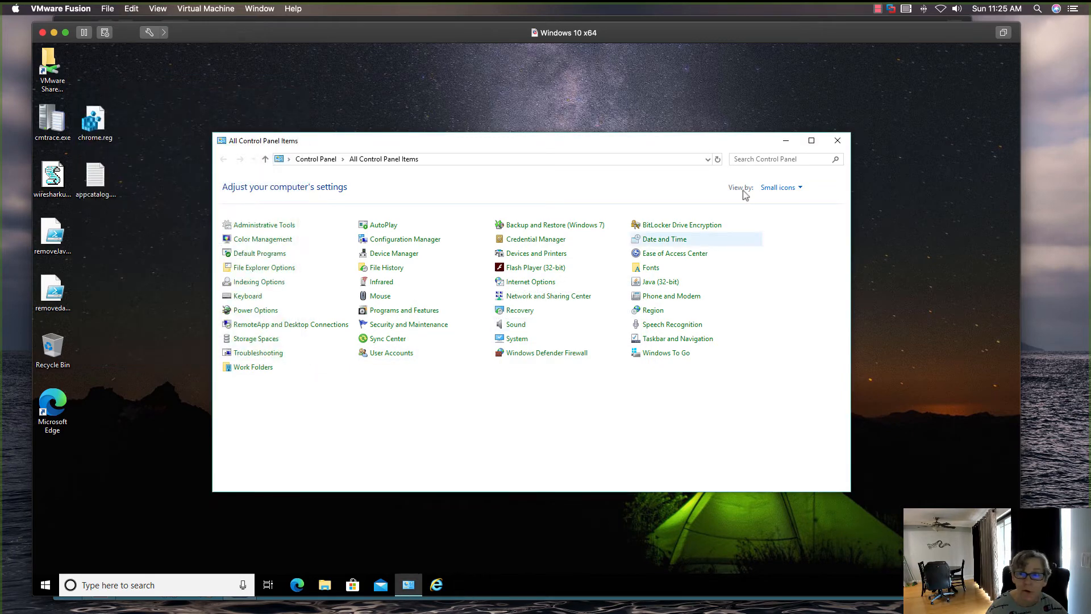
pyautogui.click(837, 141)
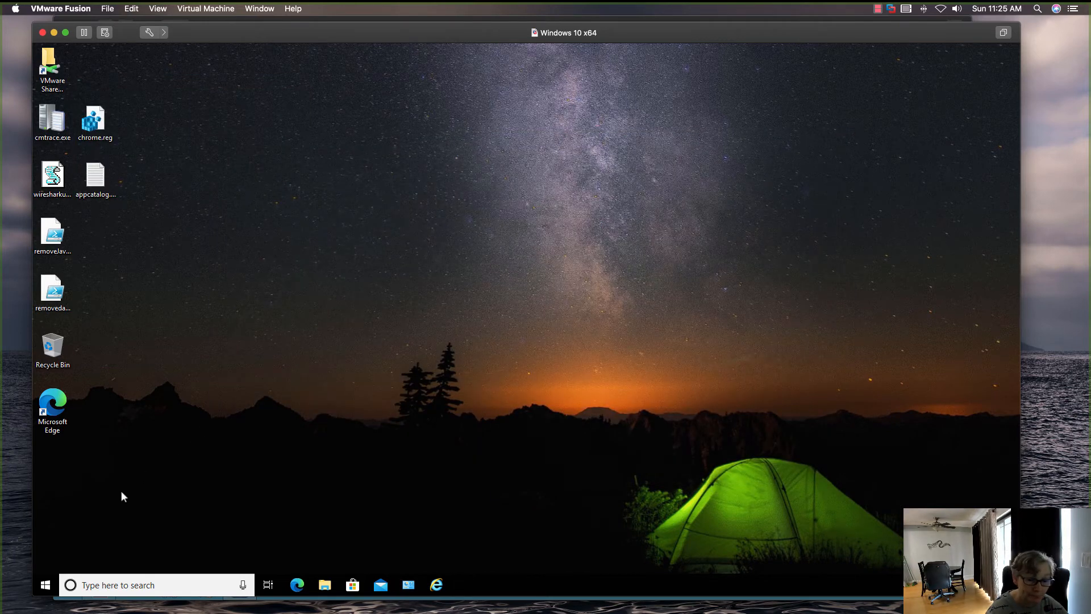
# Step: Install the Microsoft Edge-Stable Channel Version 81 update for x64 (Build 81.0.416.58) from Software Center
pyautogui.click(46, 585)
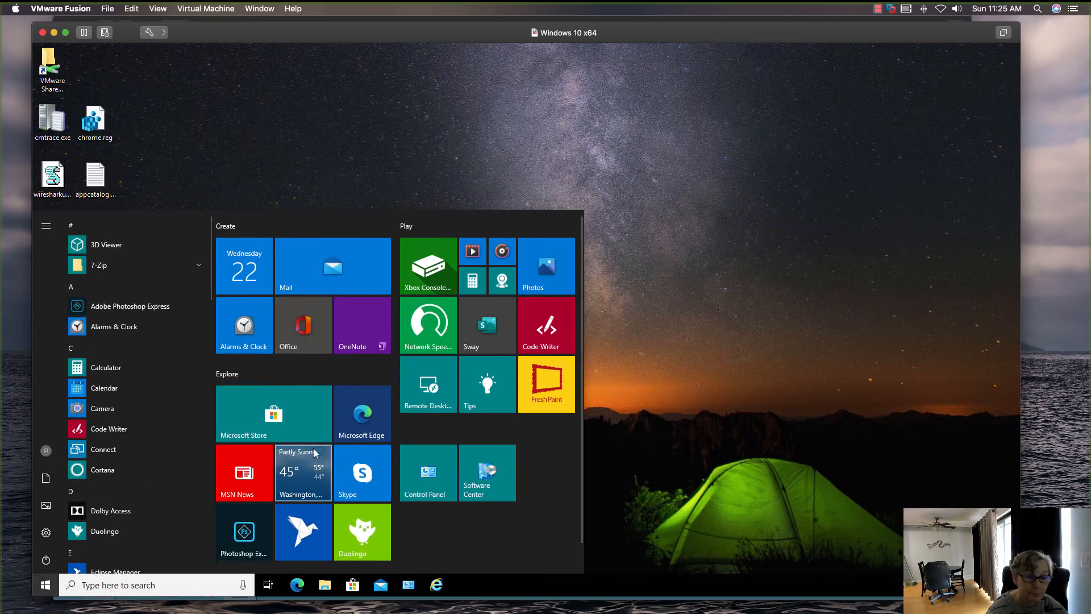
pyautogui.click(487, 472)
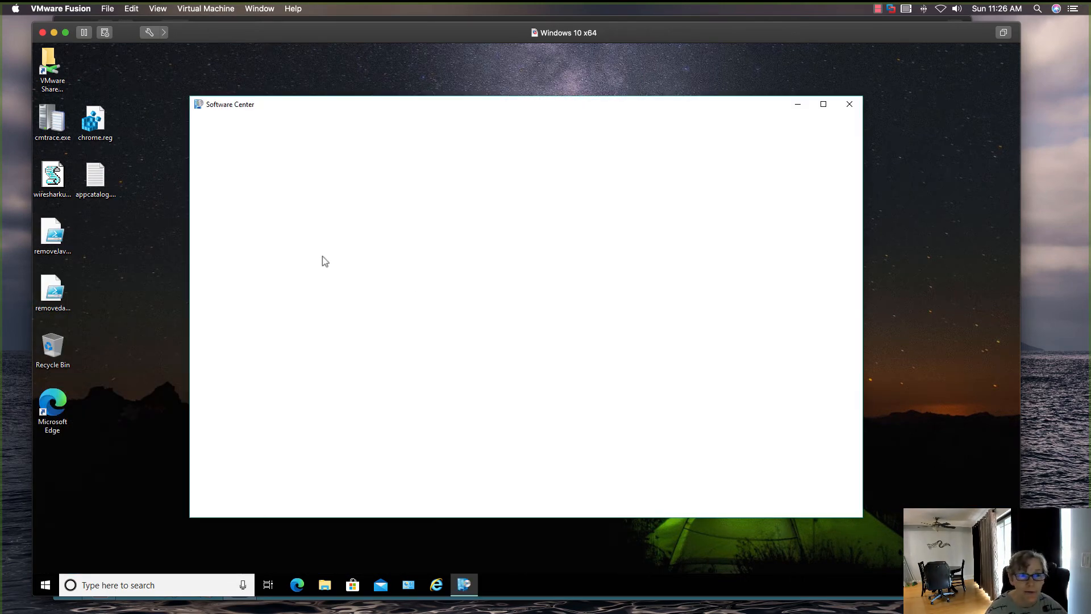
pyautogui.click(257, 198)
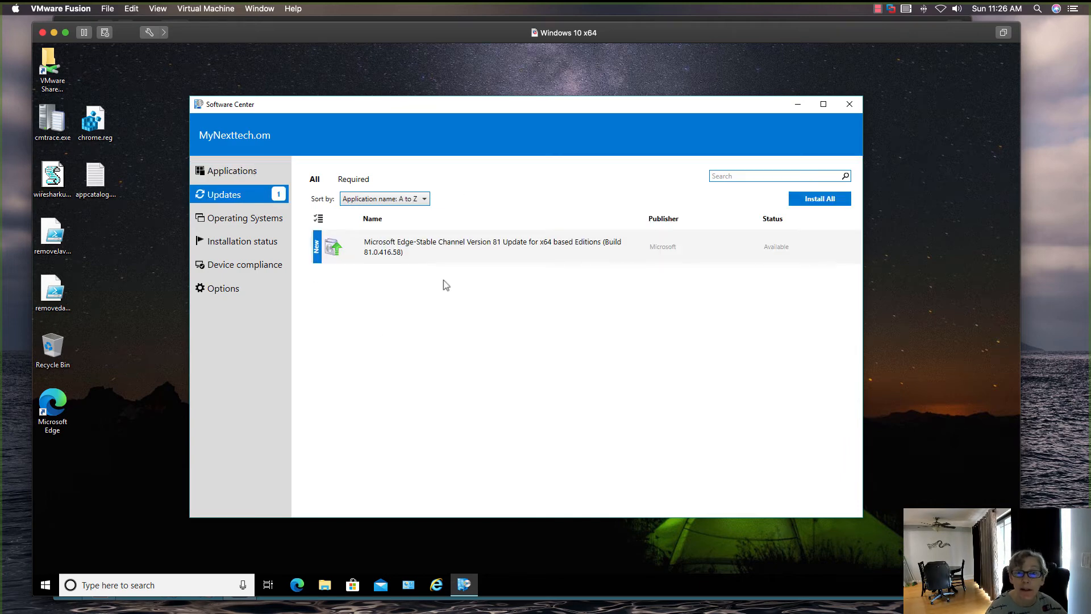
pyautogui.click(591, 259)
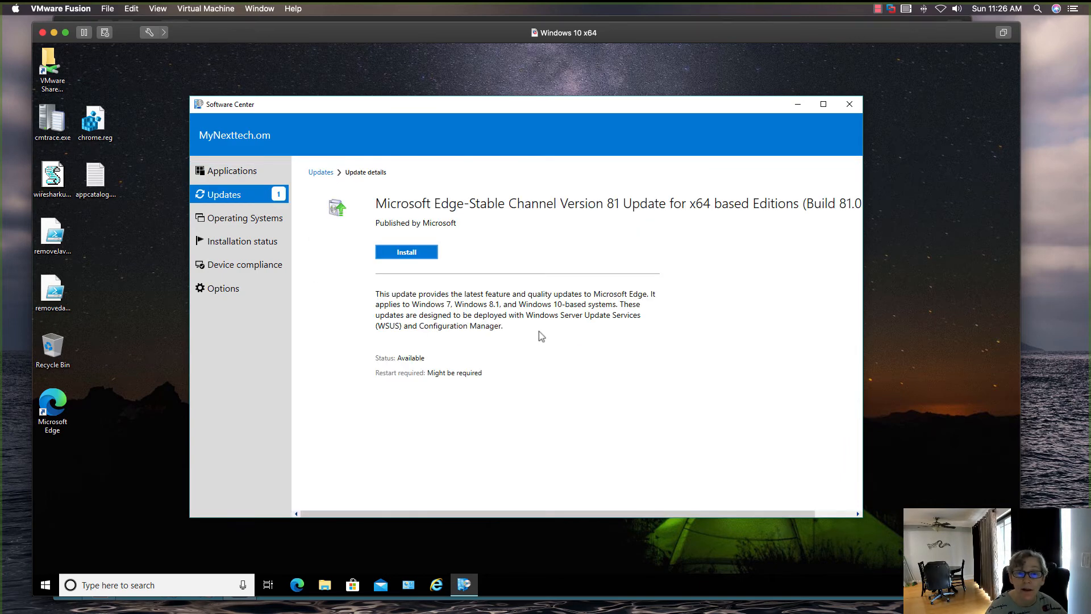
pyautogui.click(425, 252)
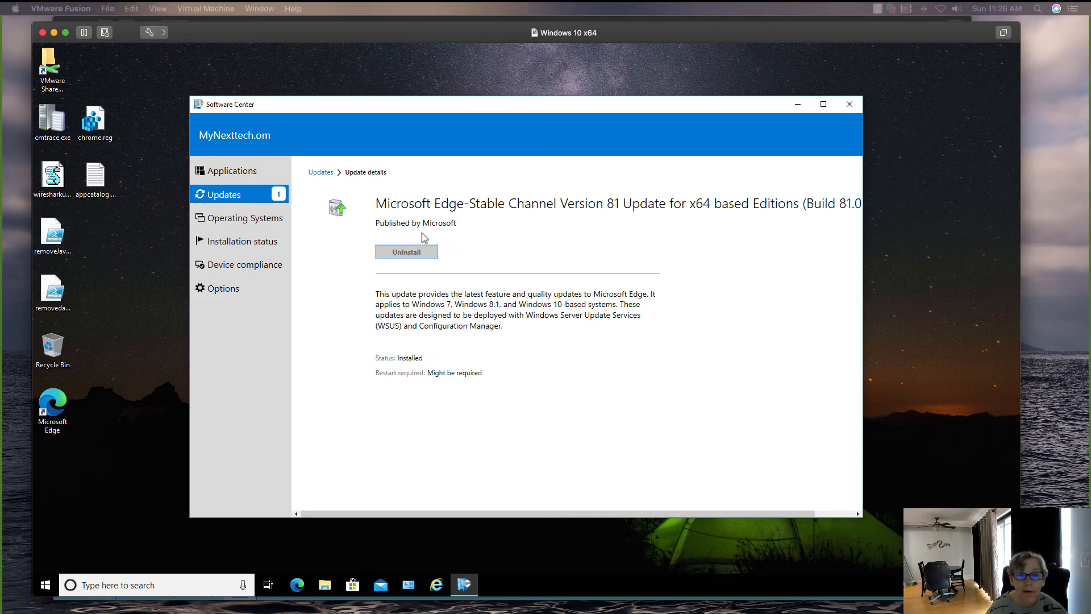
# Step: Launch Microsoft Edge from the desktop and dismiss its first-run setup without importing data
pyautogui.click(56, 405)
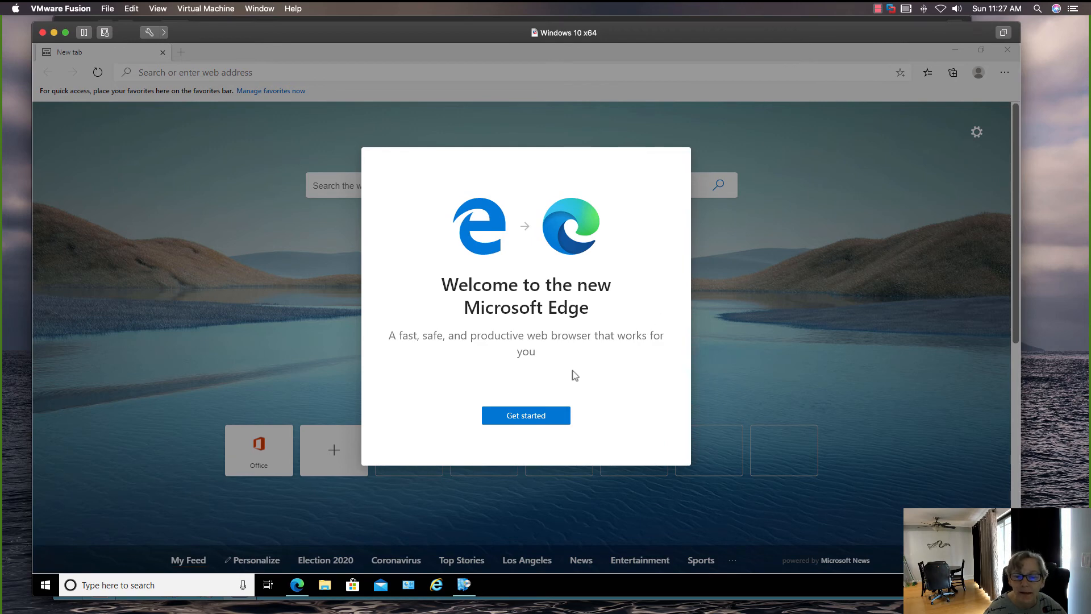
pyautogui.click(541, 416)
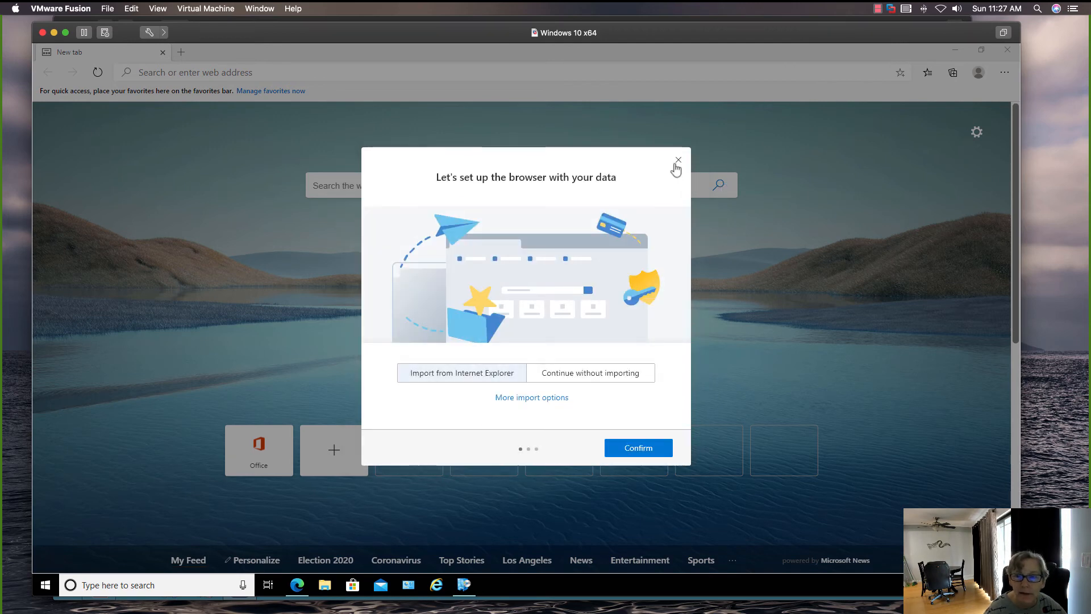
pyautogui.click(677, 161)
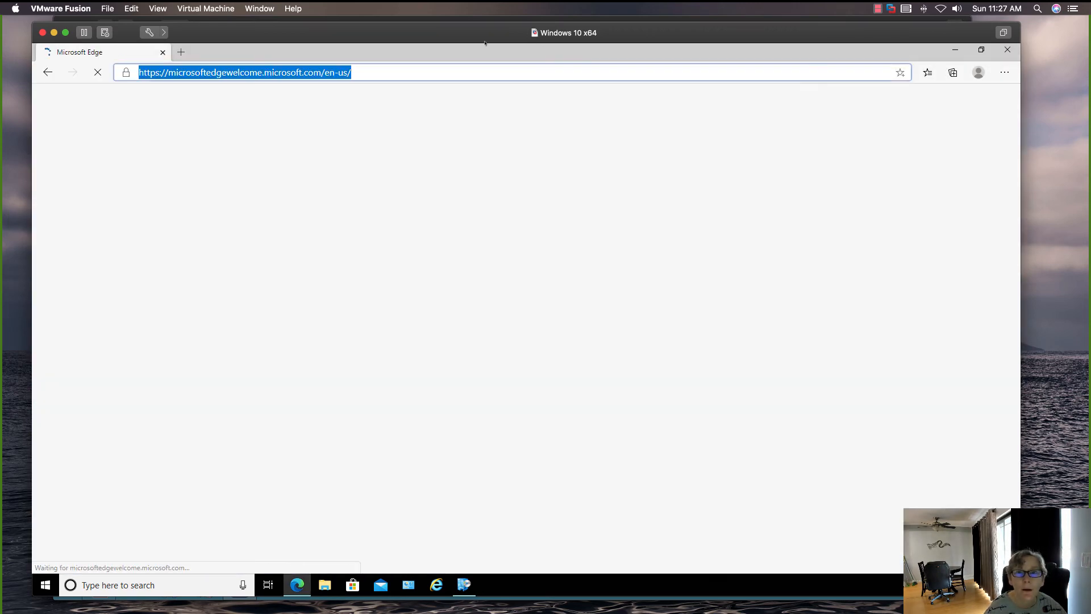
# Step: Check the installed version on the About Microsoft Edge settings page, and close the browser and Software Center
pyautogui.rightClick(482, 51)
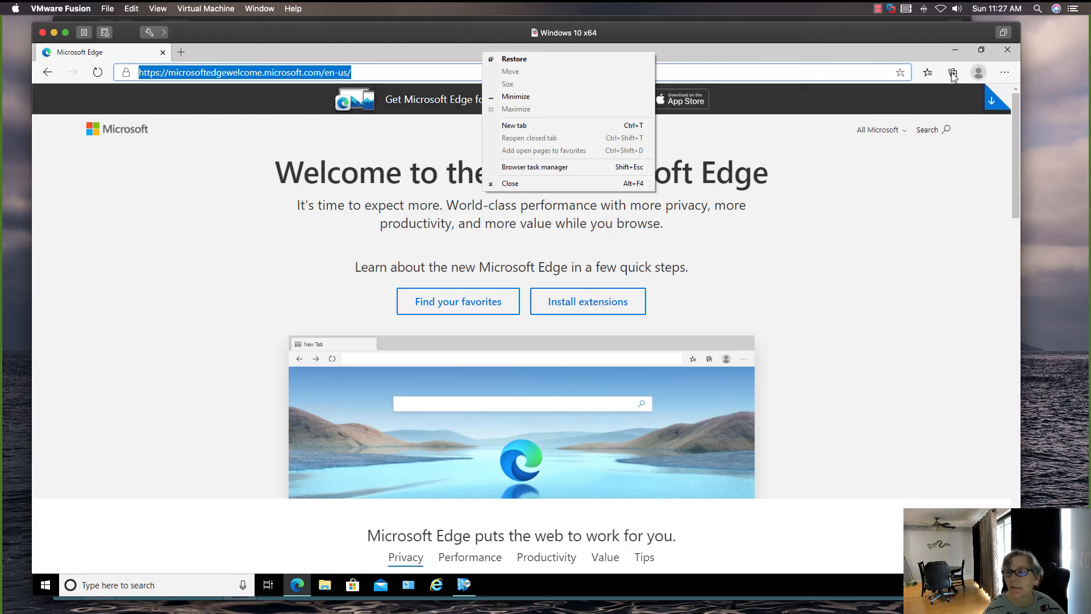
pyautogui.click(1004, 72)
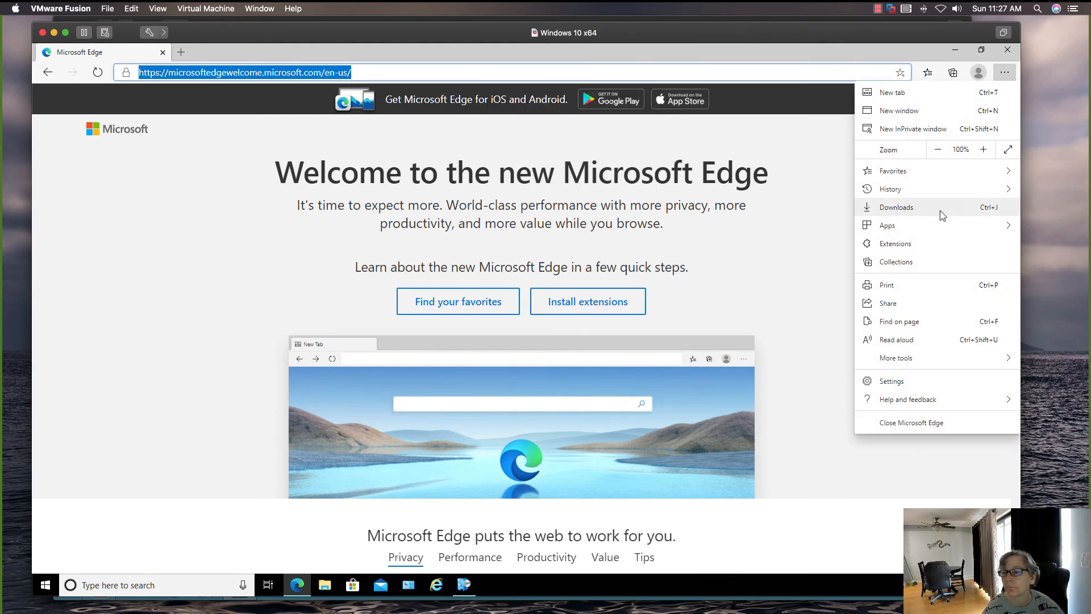
pyautogui.click(919, 380)
pyautogui.click(121, 379)
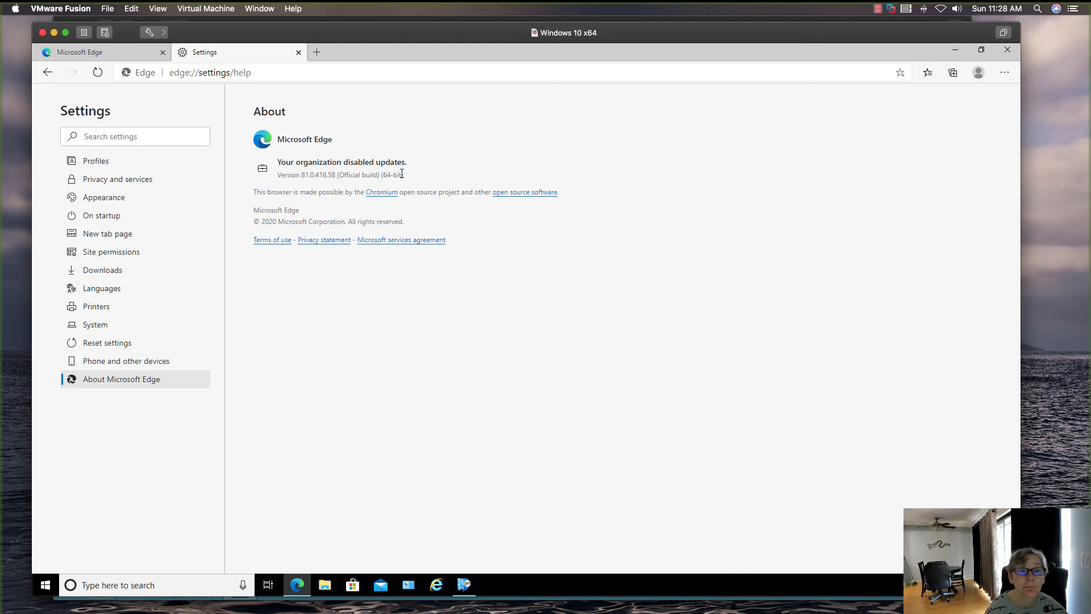
pyautogui.moveTo(403, 174); pyautogui.dragTo(276, 174)
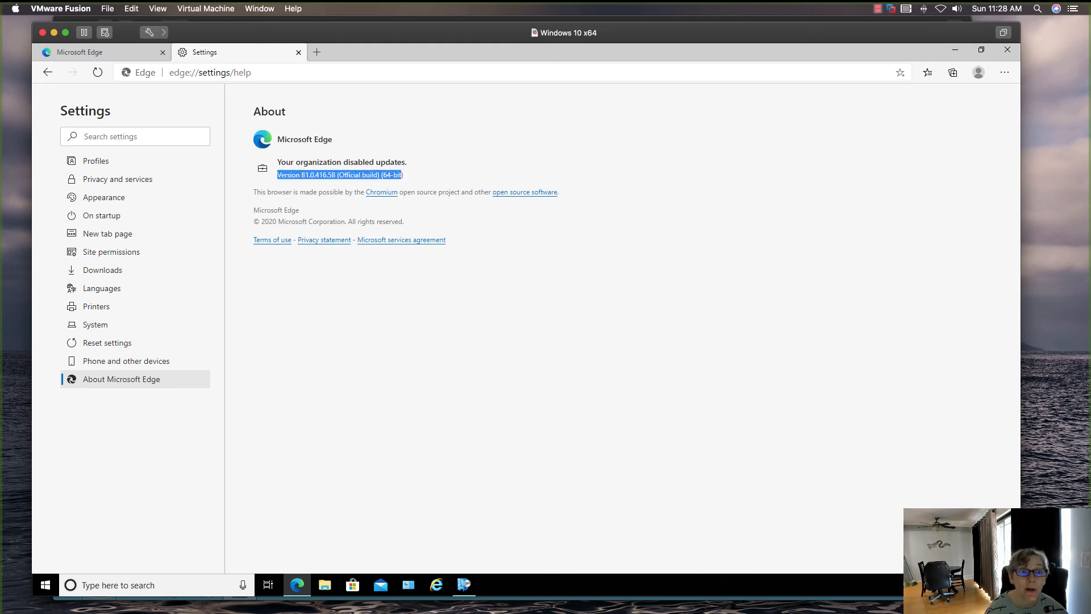
pyautogui.click(1003, 53)
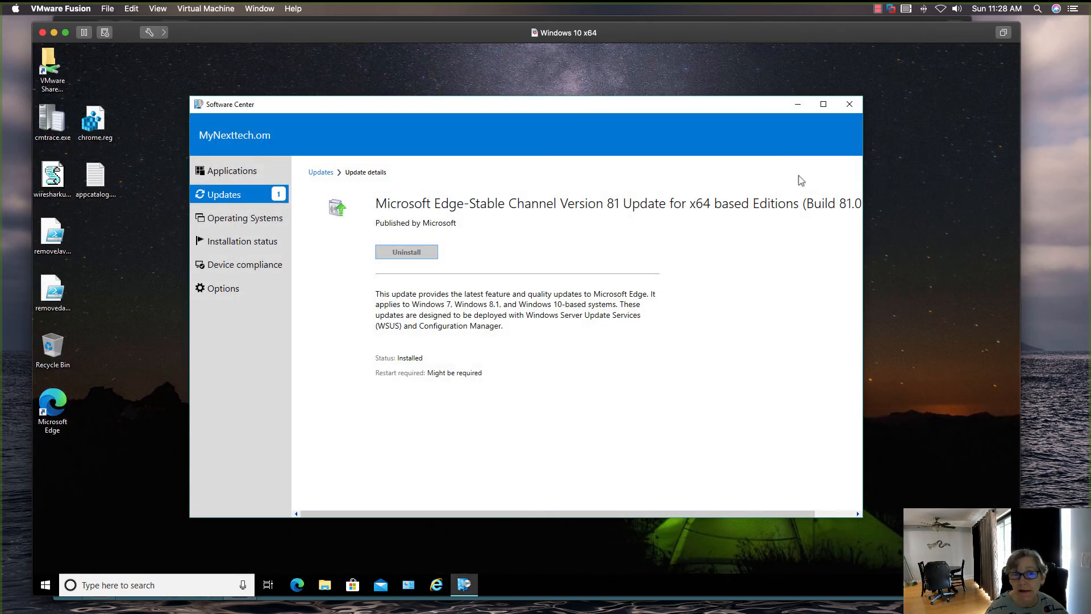
pyautogui.click(848, 104)
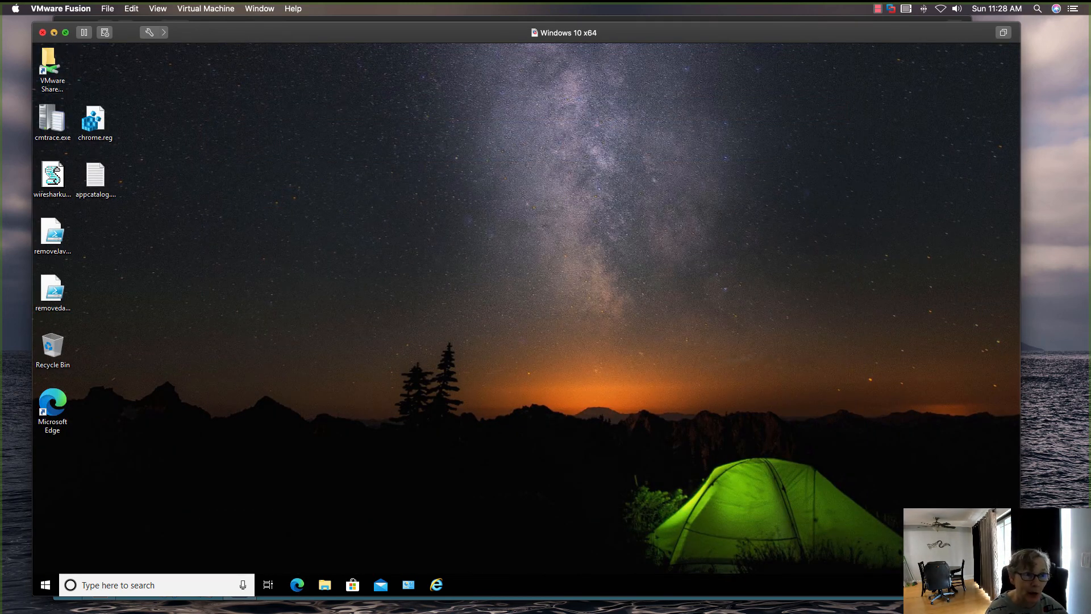
# Step: Return to the Configuration Manager console on SCCM01 and view the Microsoft Edge and Microsoft Edge Updates deployments in Monitoring
pyautogui.click(54, 33)
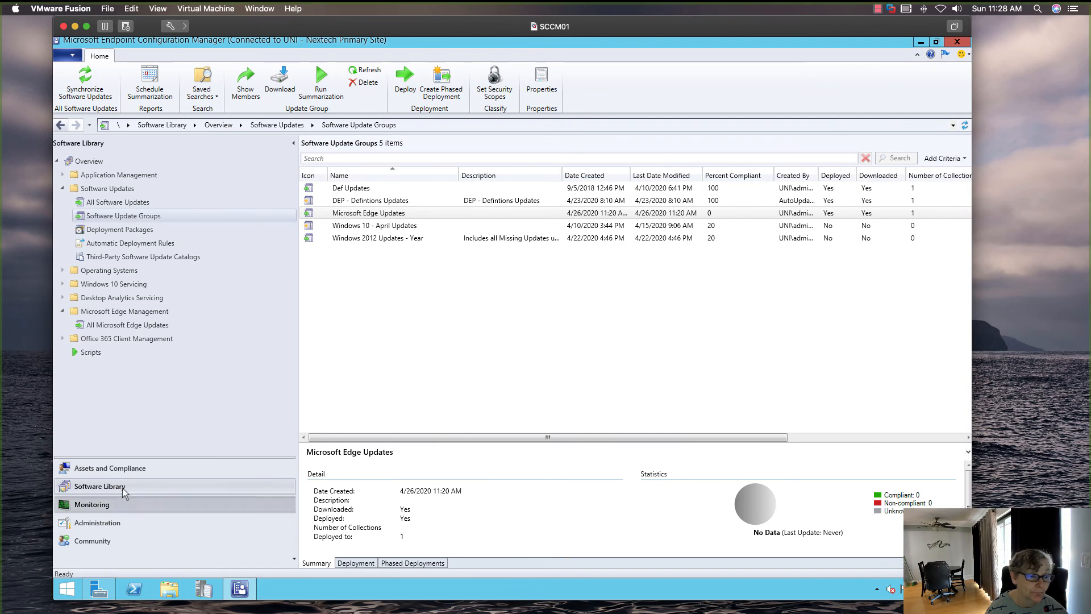
pyautogui.click(122, 503)
pyautogui.click(135, 242)
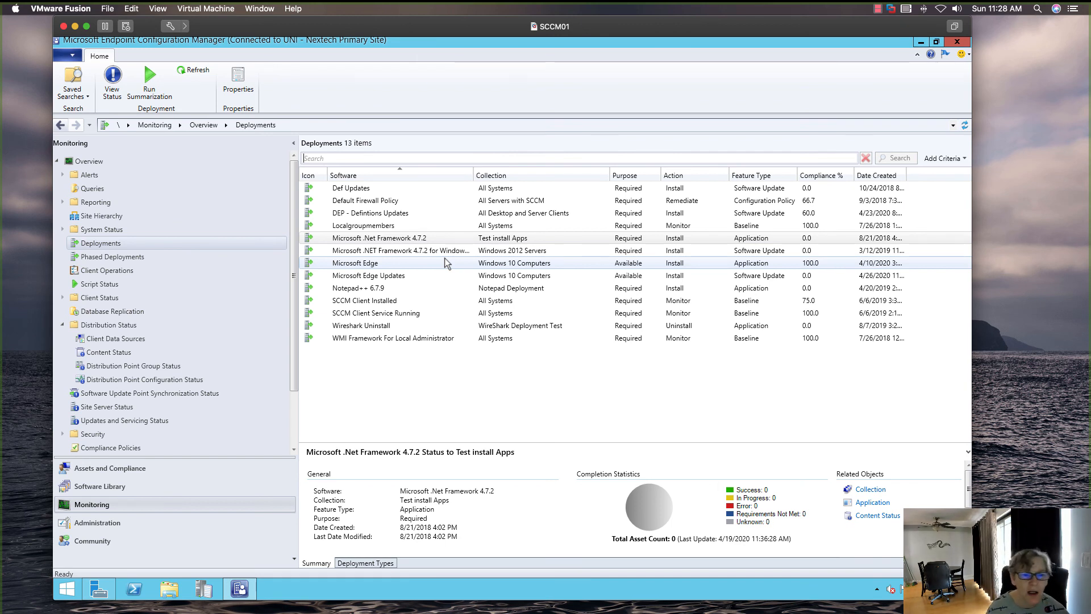
pyautogui.click(446, 257)
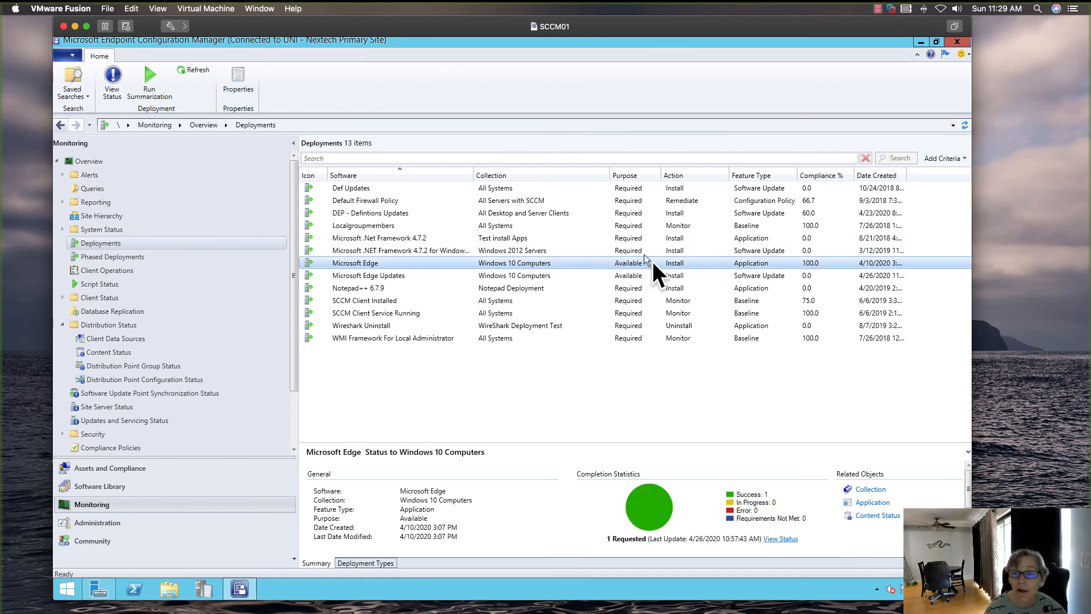
pyautogui.click(446, 275)
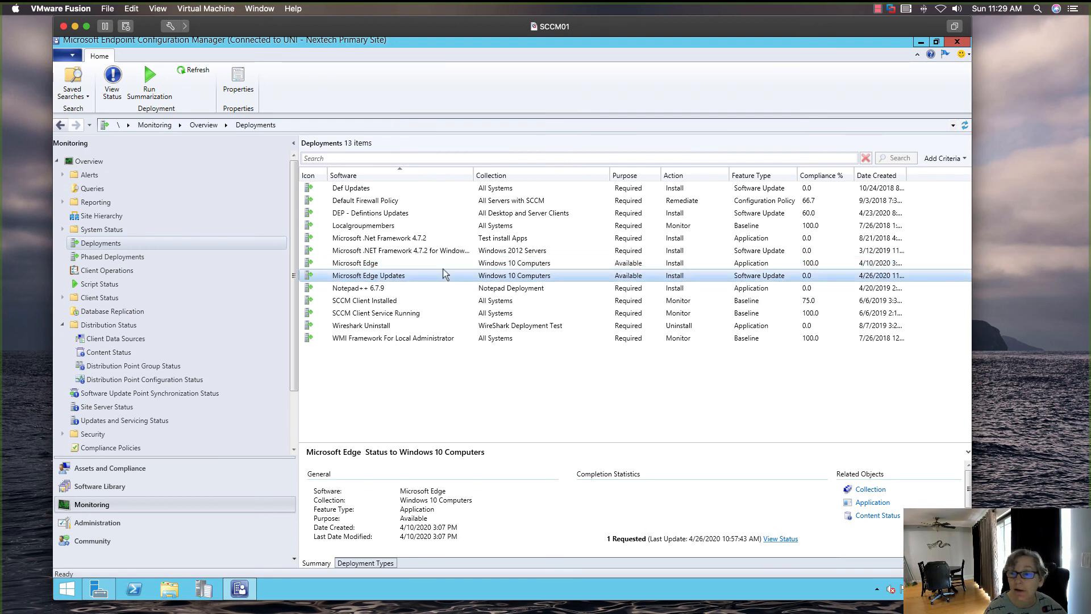